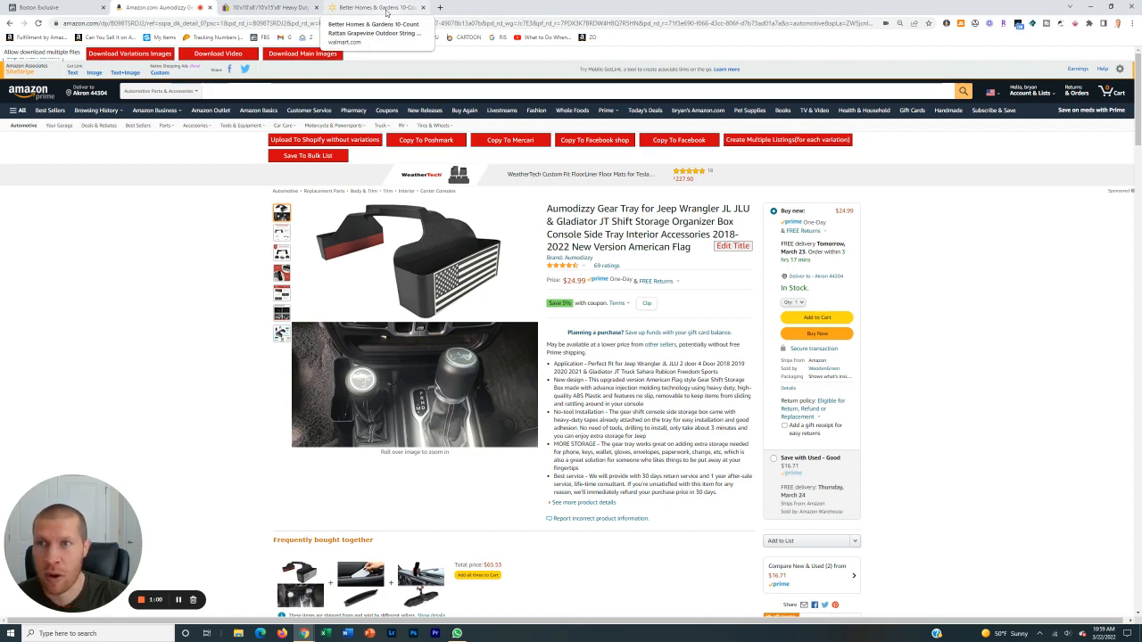
Start adding a single item to the Facebook shop catalog and enable the listing extension's data paste option in the form
left_click(588, 145)
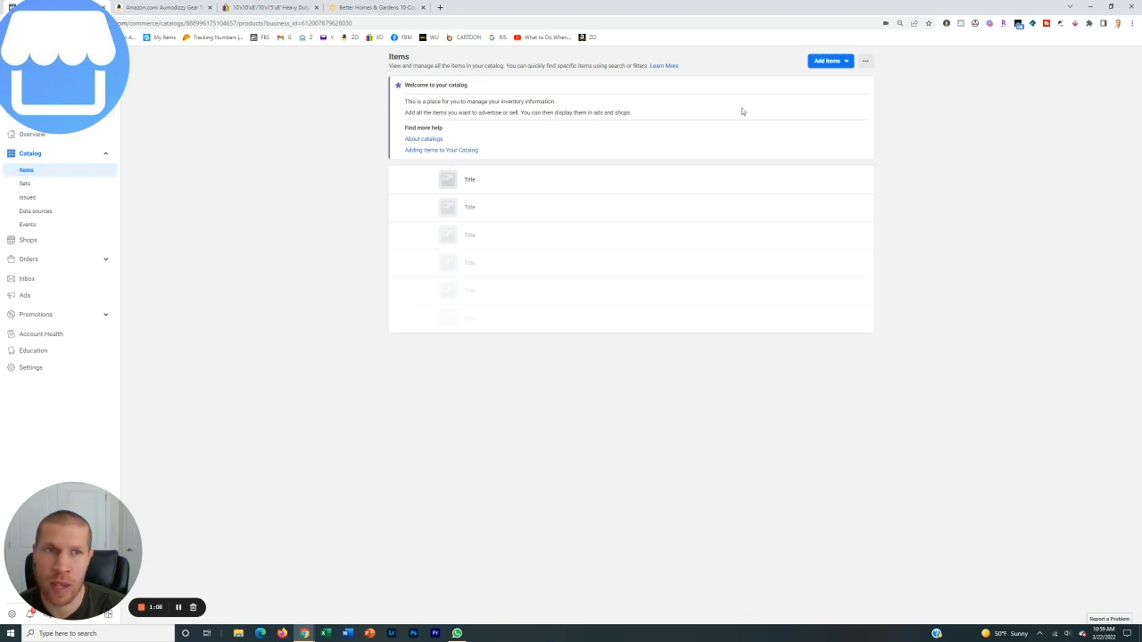
left_click(826, 65)
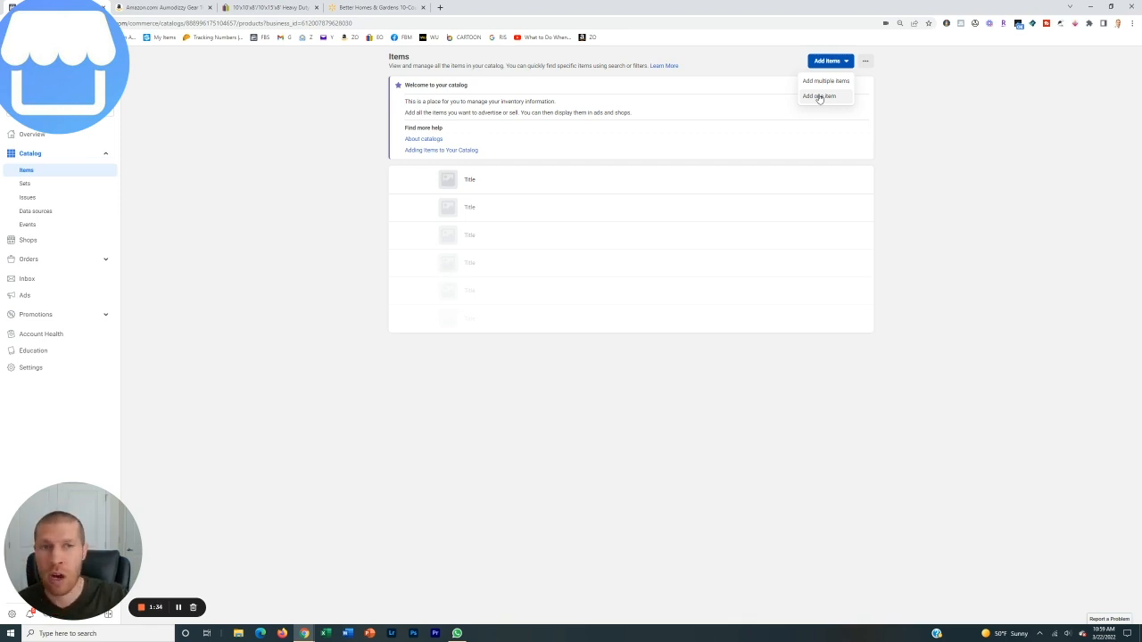
left_click(819, 96)
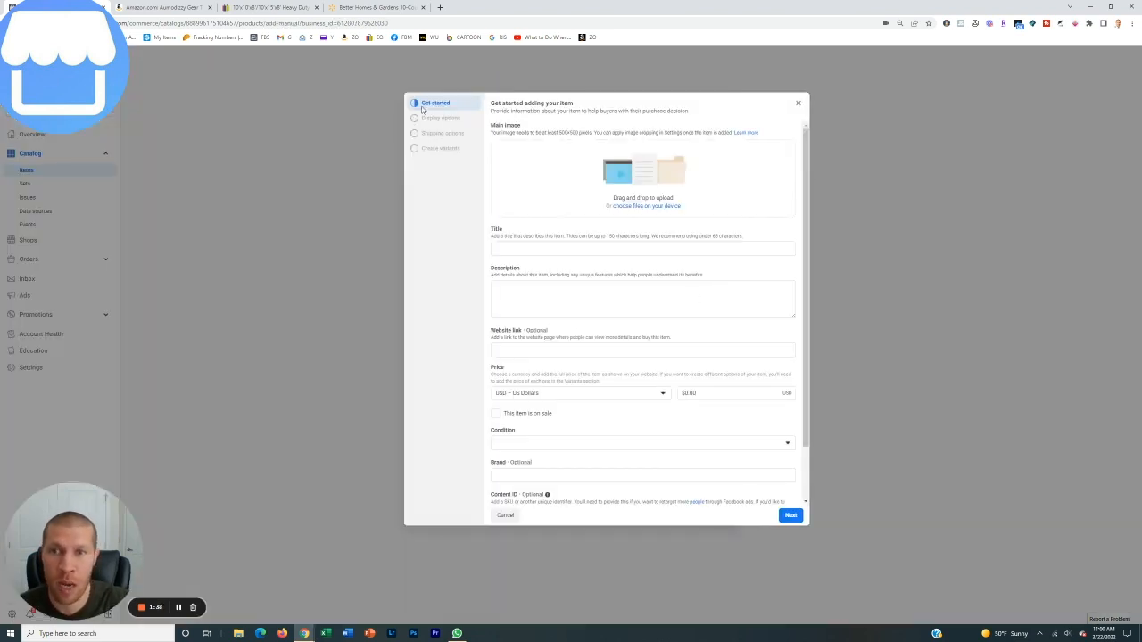
left_click(949, 24)
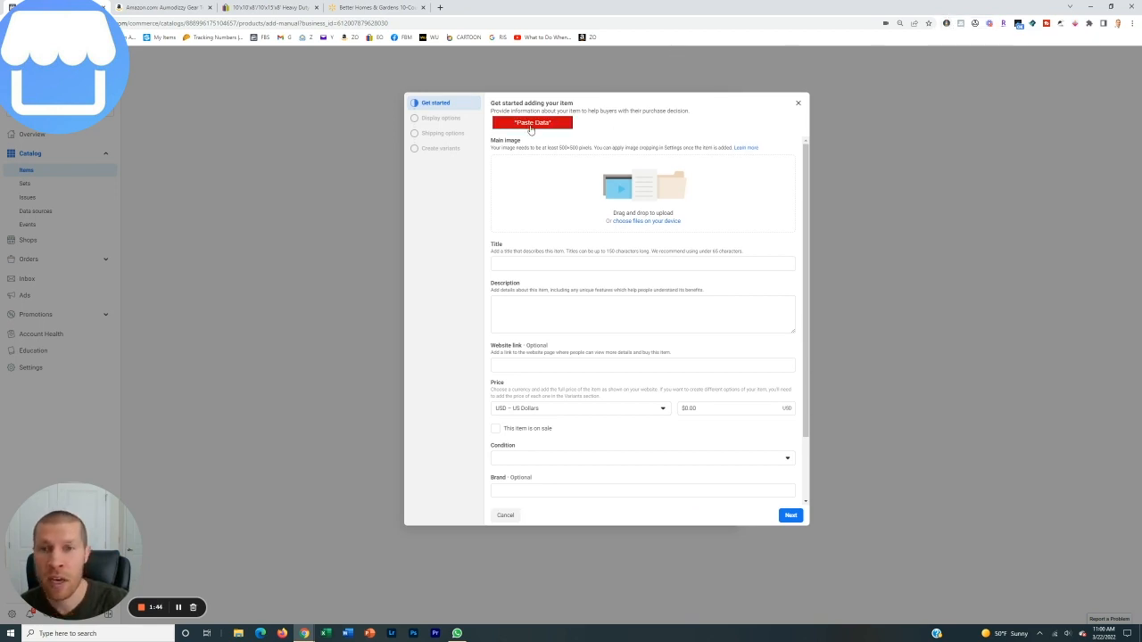
Copy the Amazon Jeep gear tray listing for Facebook shop, paste it into the new item form, and enlarge the description box
left_click(158, 7)
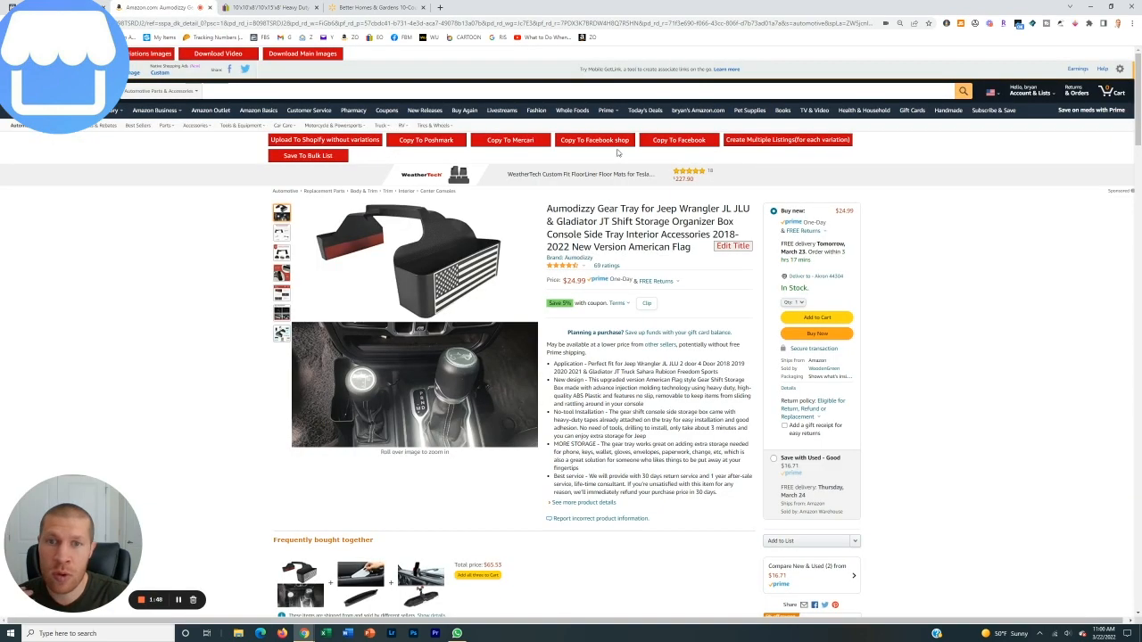
left_click(608, 144)
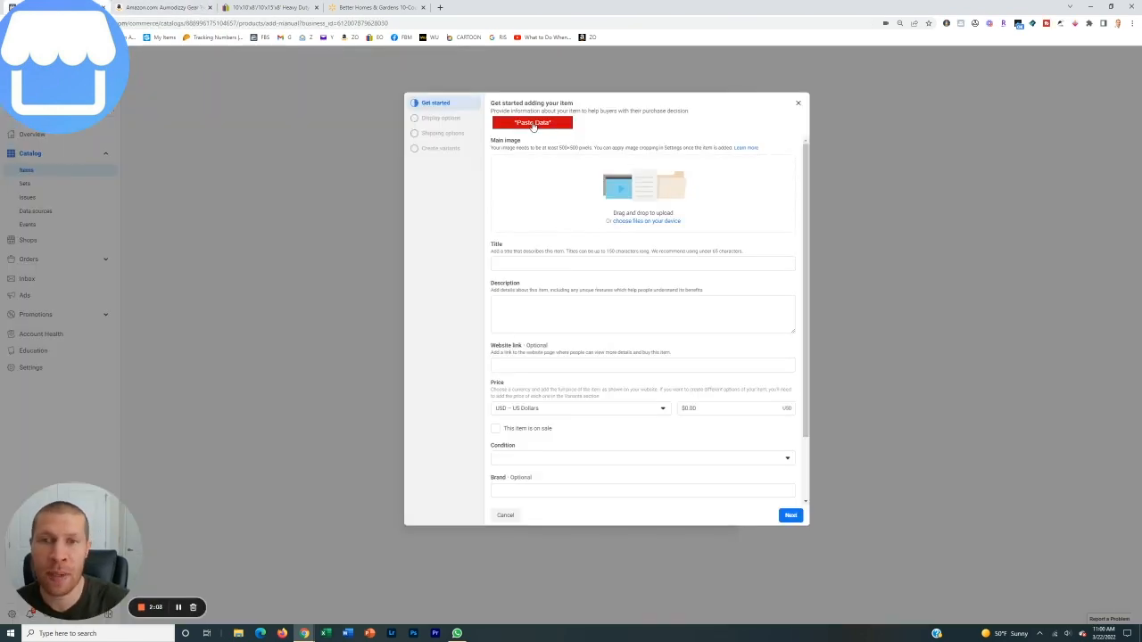
left_click(532, 123)
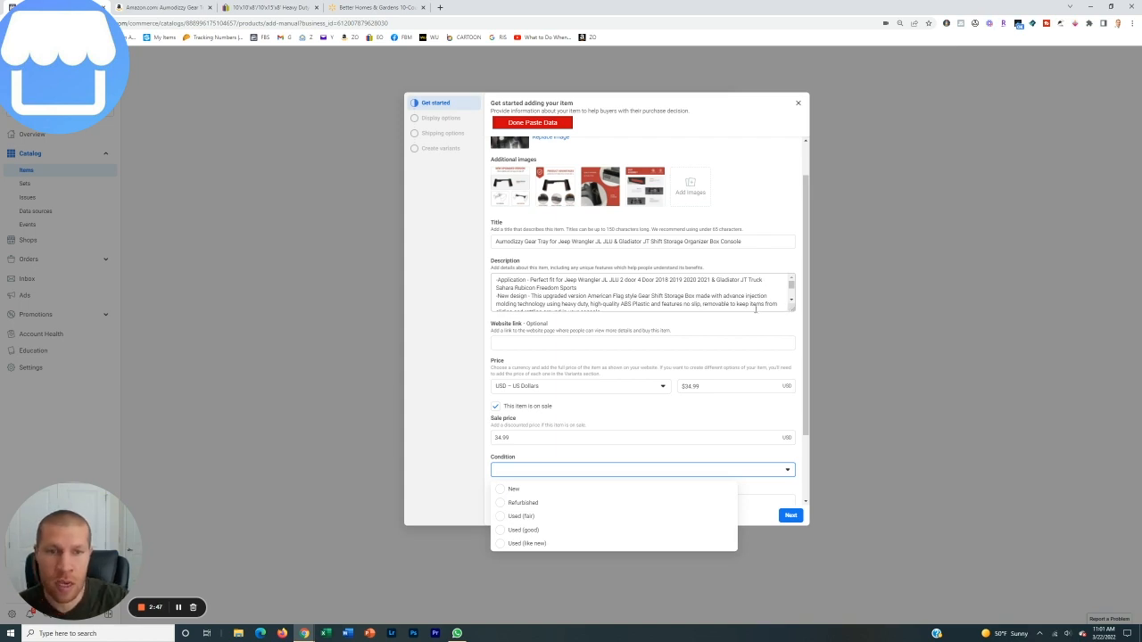
left_click_drag(791, 309, 797, 420)
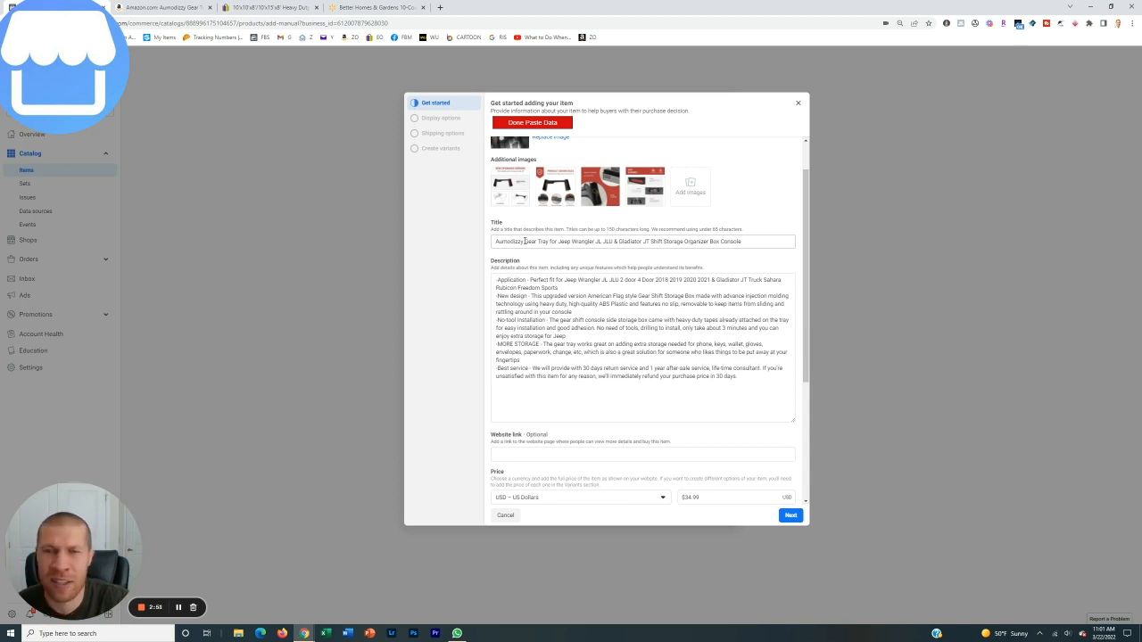
Remove the brand name "Aumodizzy" from the start of the item title and append "Car Organizer" at its end
left_click_drag(525, 241, 487, 247)
key("BackSpace")
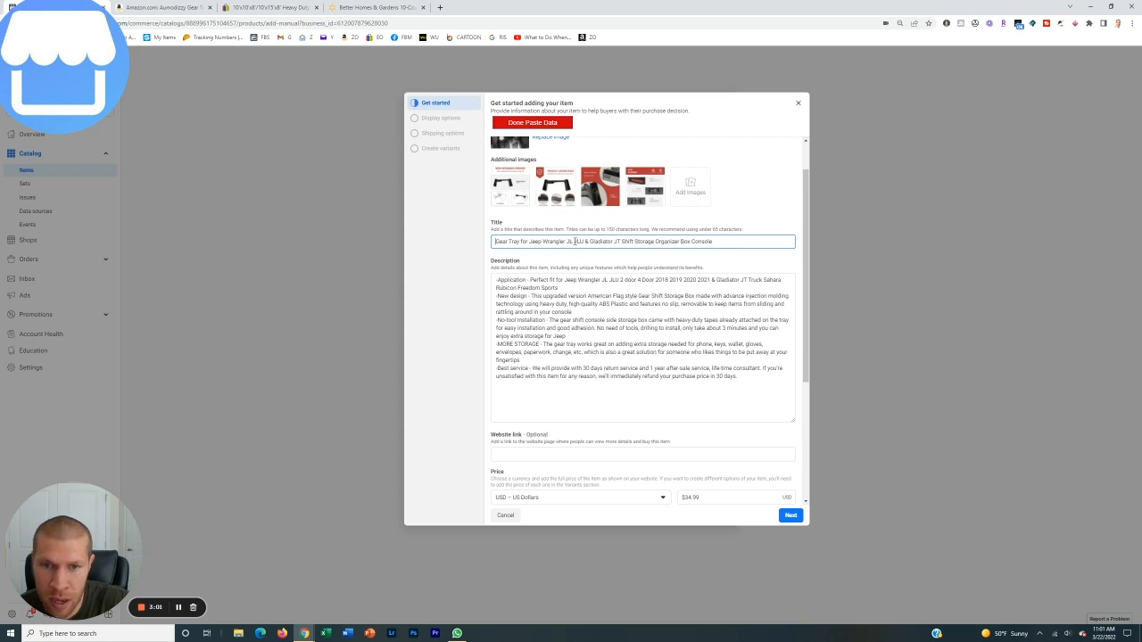
left_click_drag(567, 241, 591, 242)
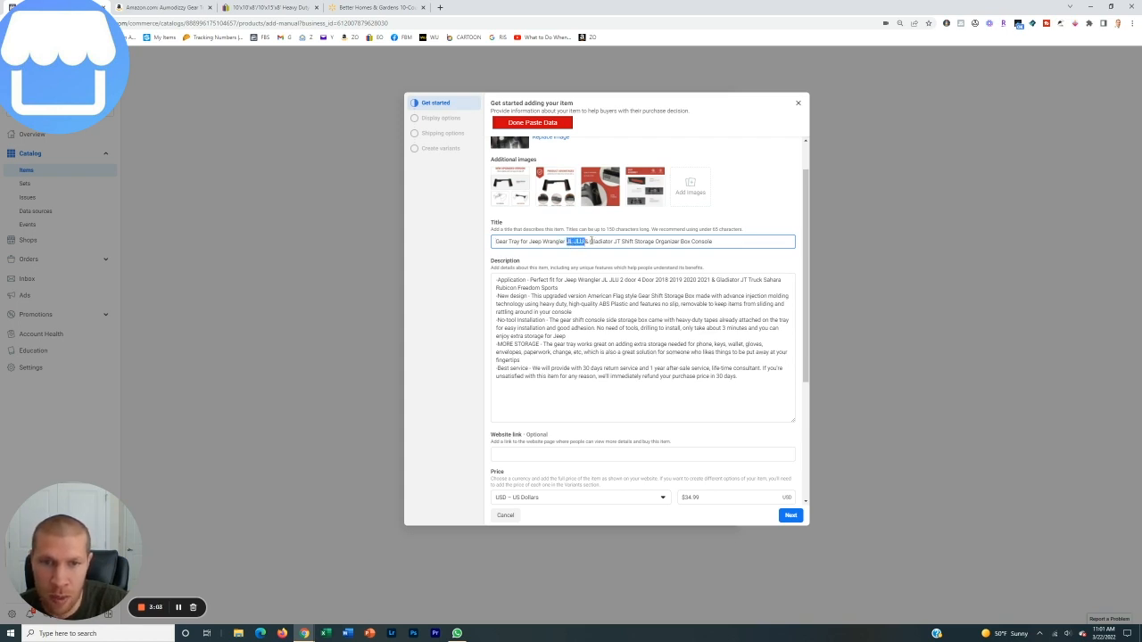
left_click(722, 241)
type("Car")
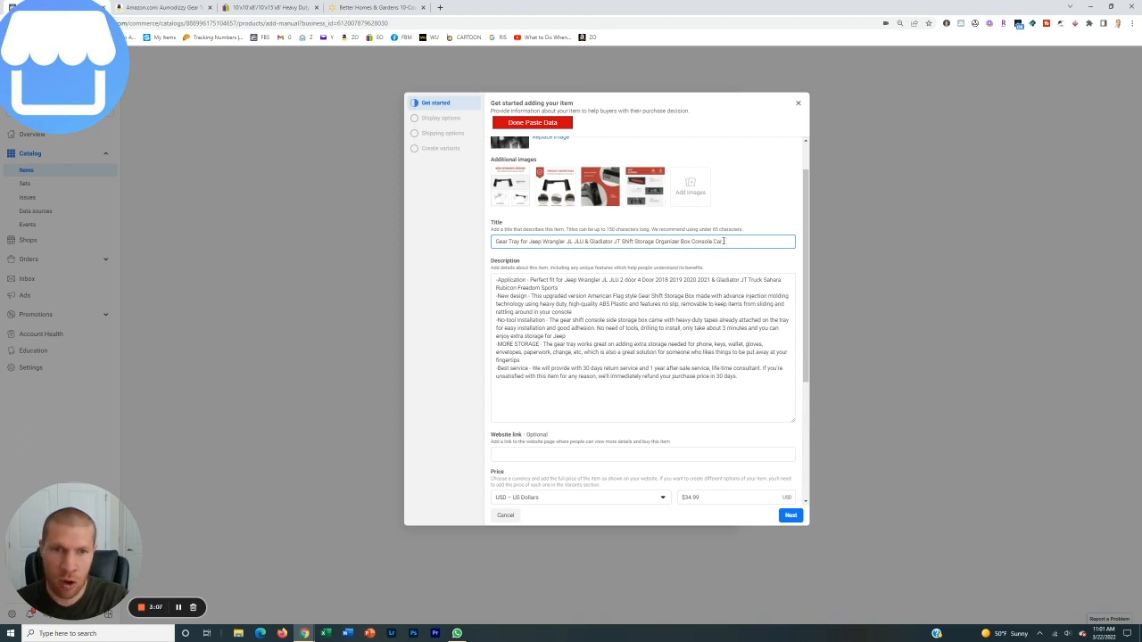
type(" Organizer")
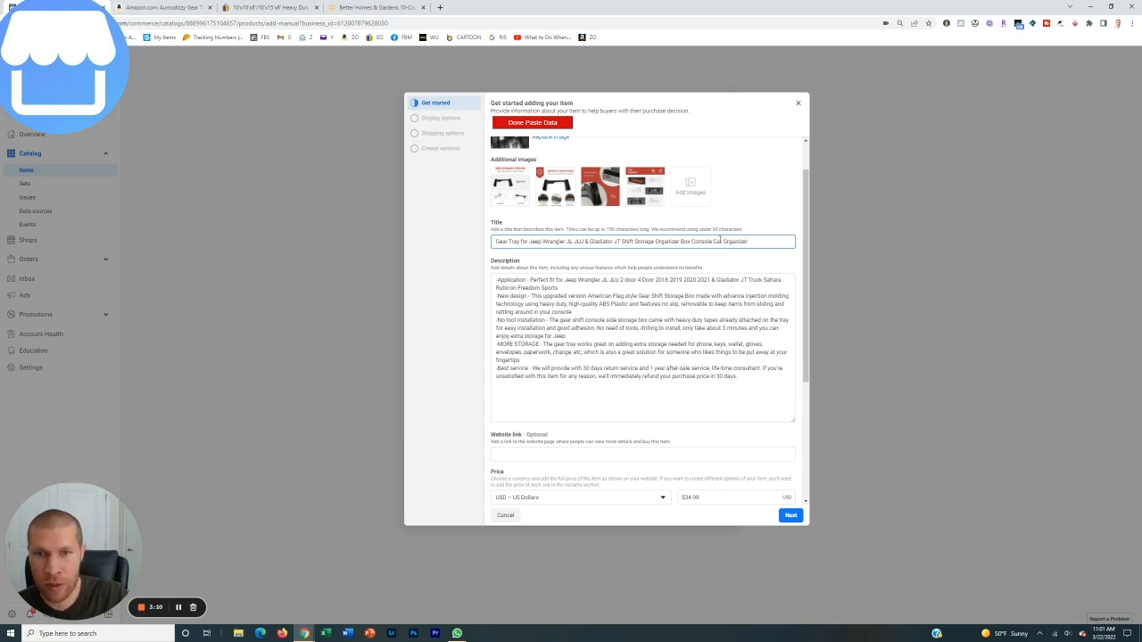
Separate the description's paragraphs with blank lines and delete the final "Best service" paragraph about returns and refunds
left_click(607, 287)
key("Return")
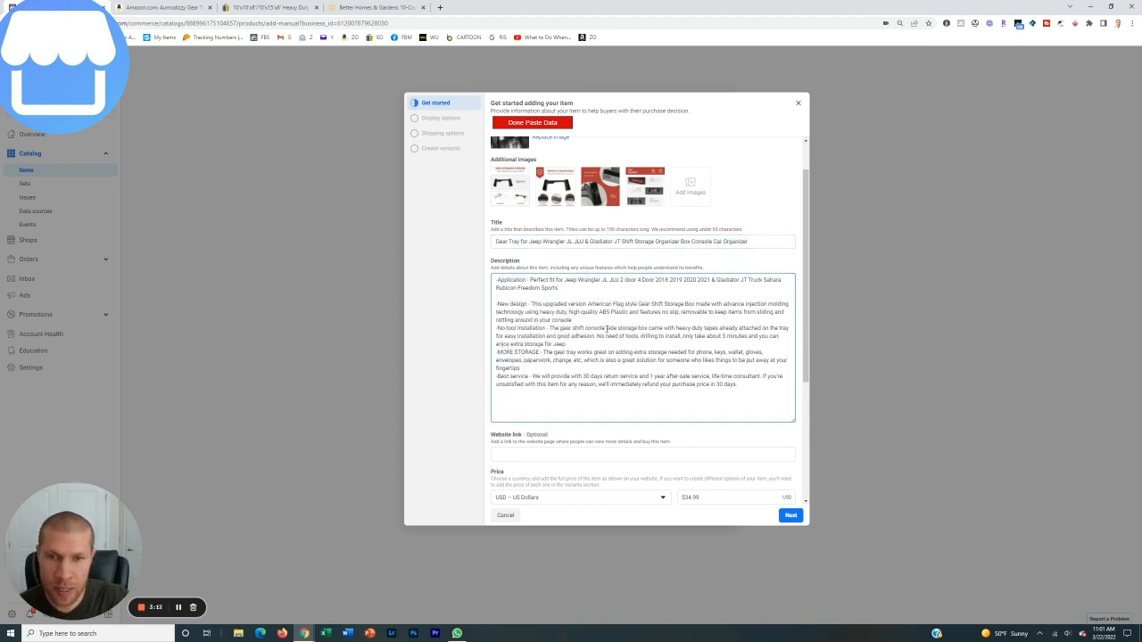
left_click(606, 319)
key("Return")
left_click(581, 351)
key("Return")
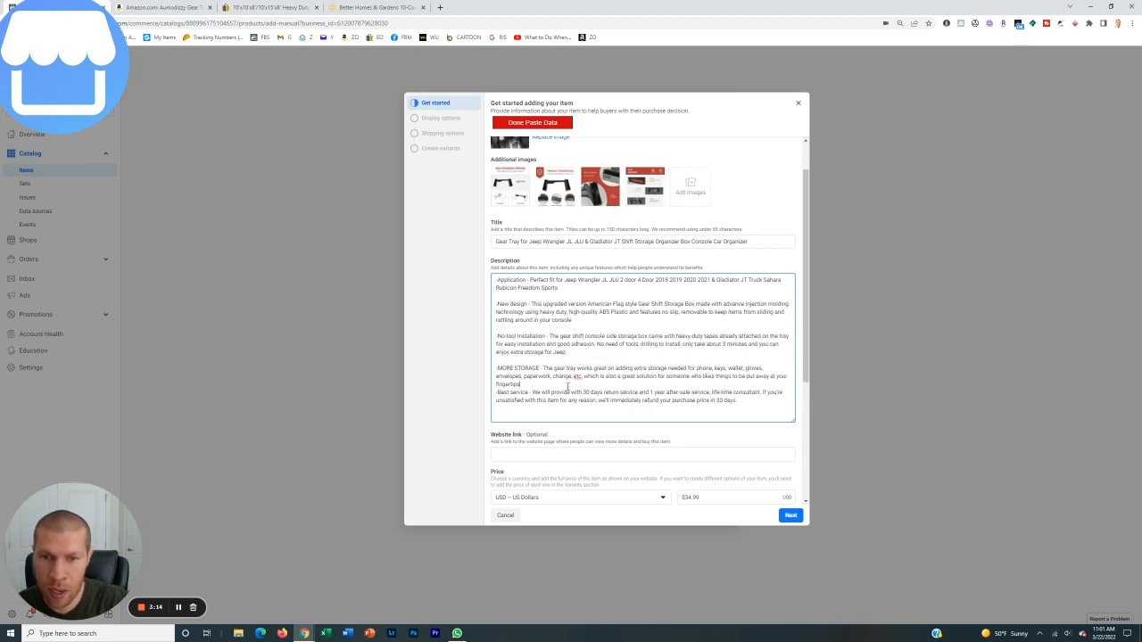
scroll(547, 347, "down", 1)
left_click_drag(543, 295, 782, 319)
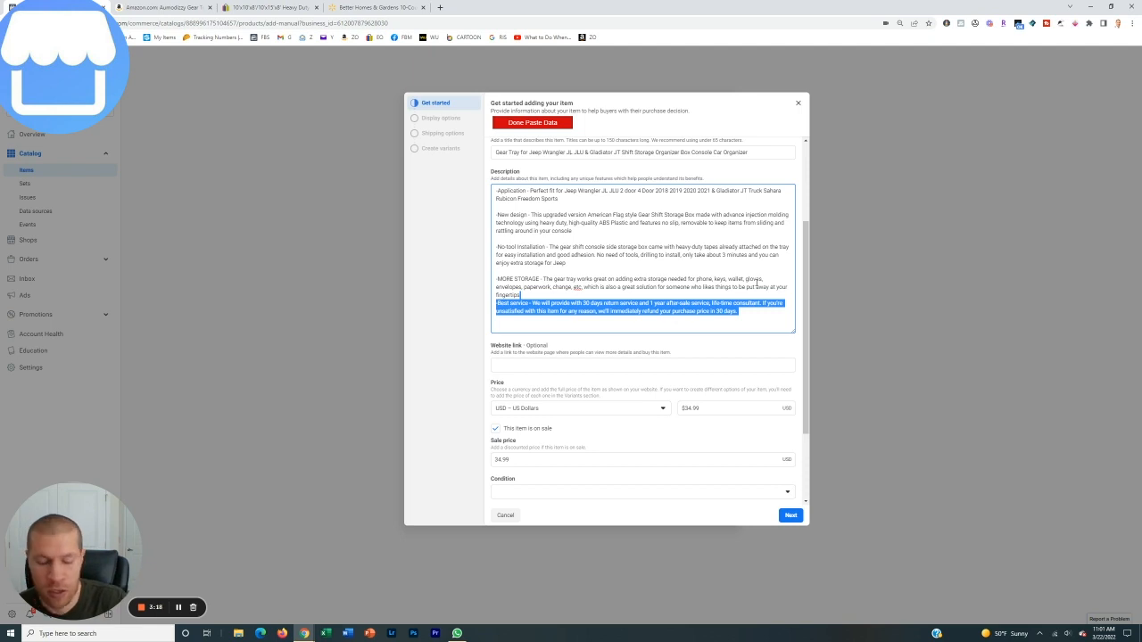
key("BackSpace")
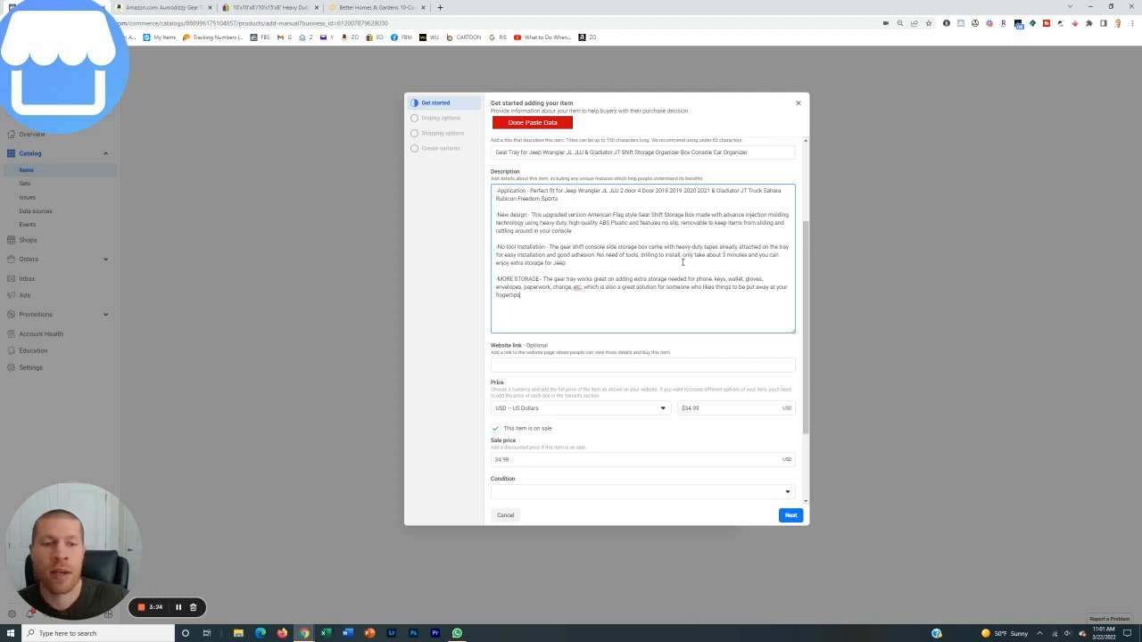
Review the item against the Amazon listing, then take it off sale and set its condition to New
scroll(679, 266, "up", 3)
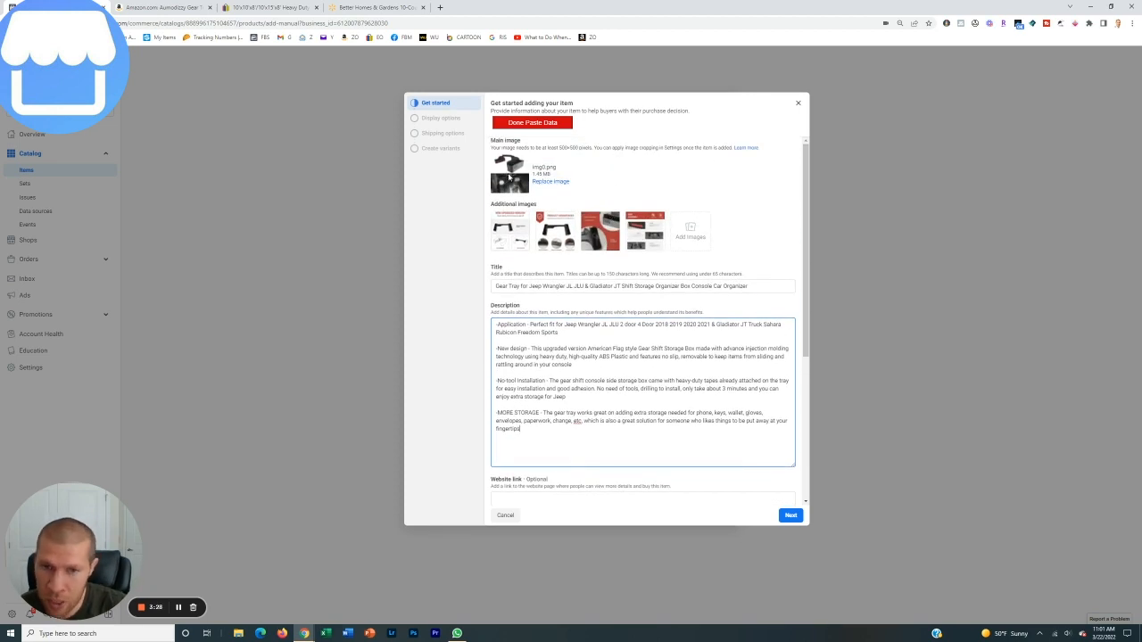
scroll(577, 362, "down", 3)
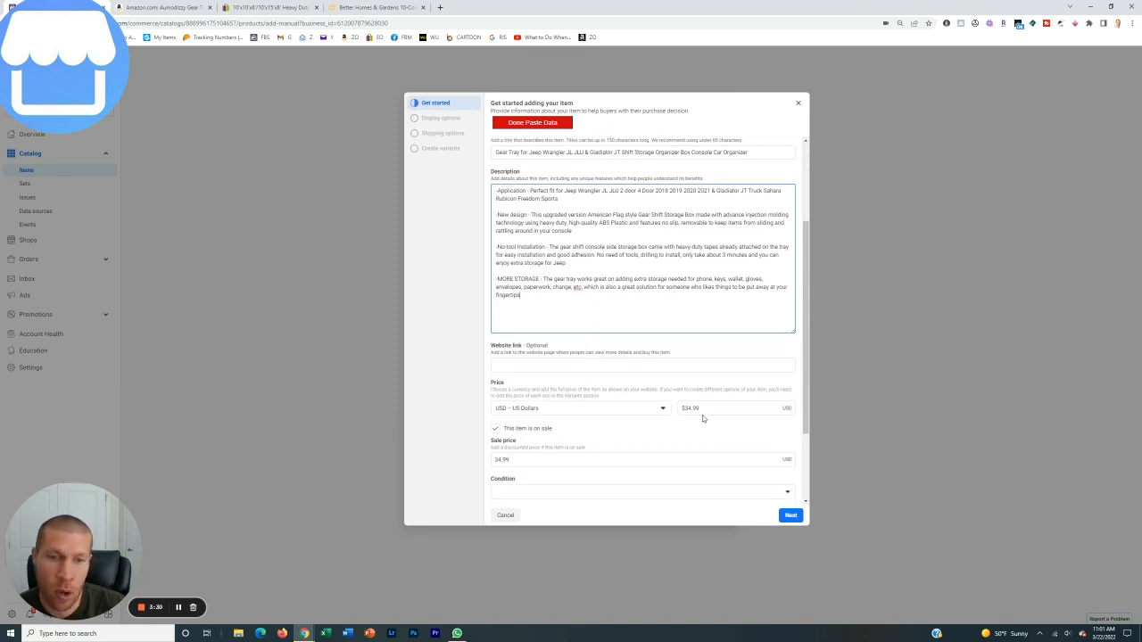
key("ctrl+Tab")
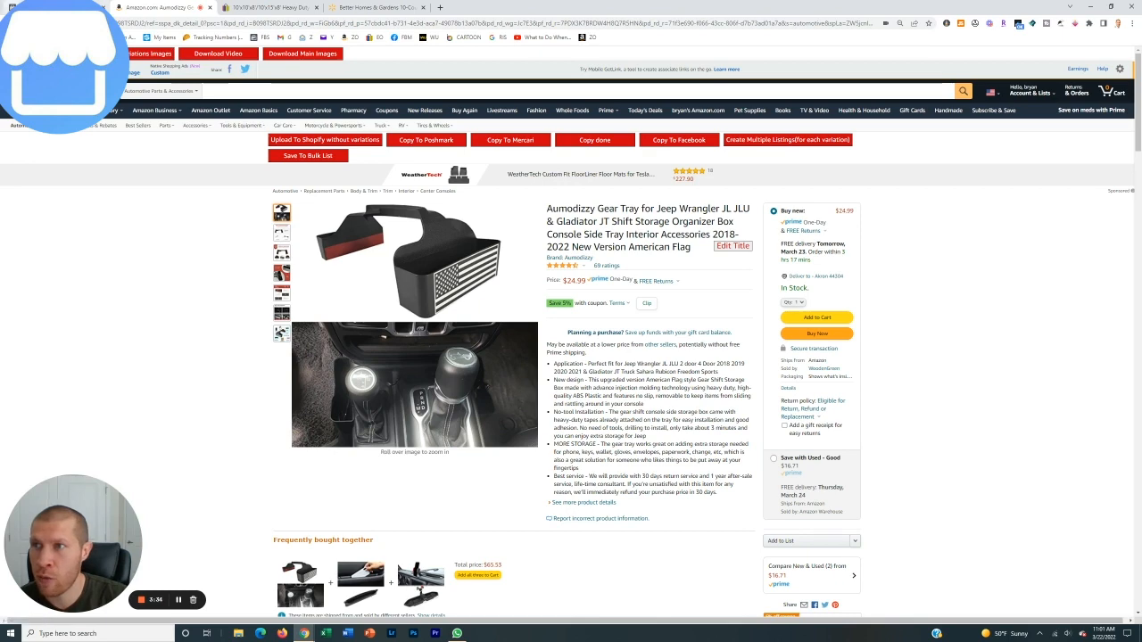
key("ctrl+shift+Tab")
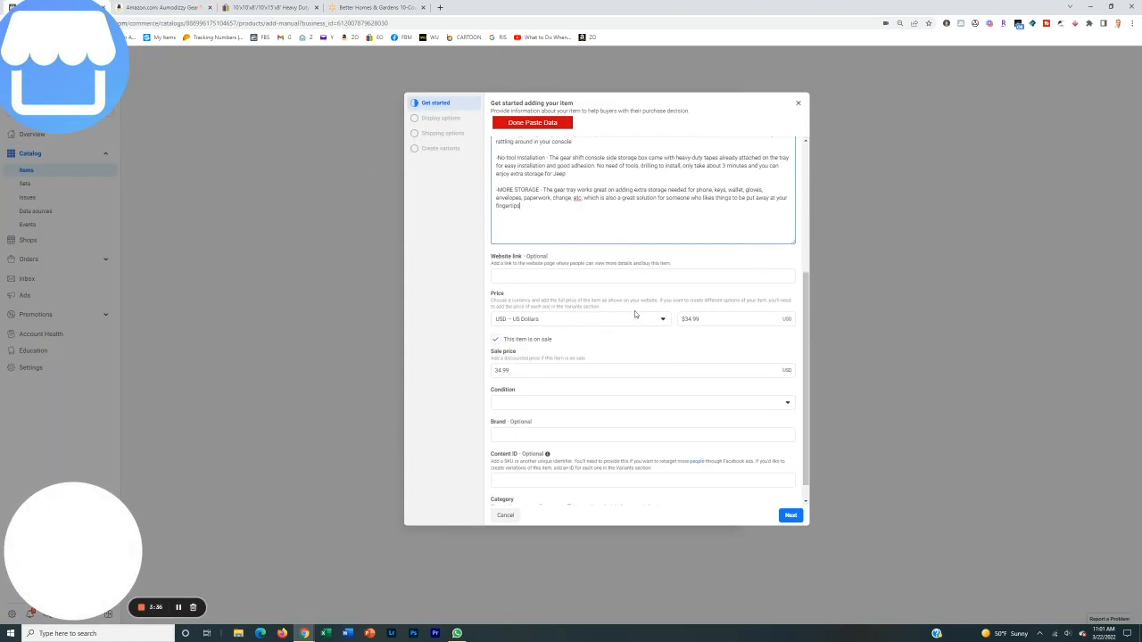
scroll(607, 304, "down", 1)
left_click(518, 319)
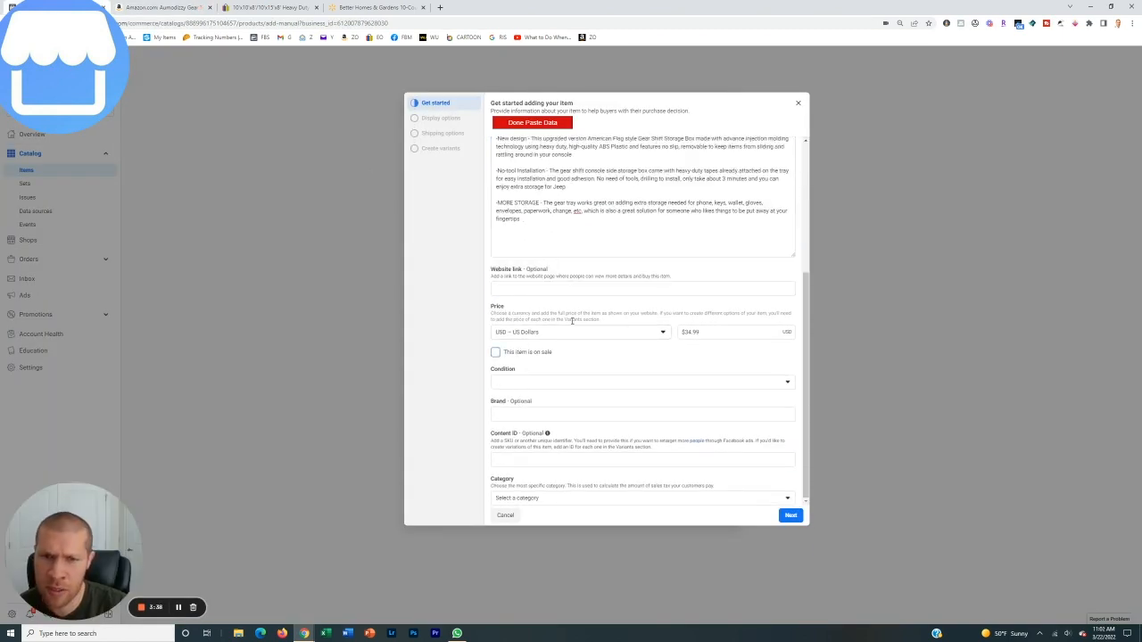
left_click(572, 383)
left_click(542, 404)
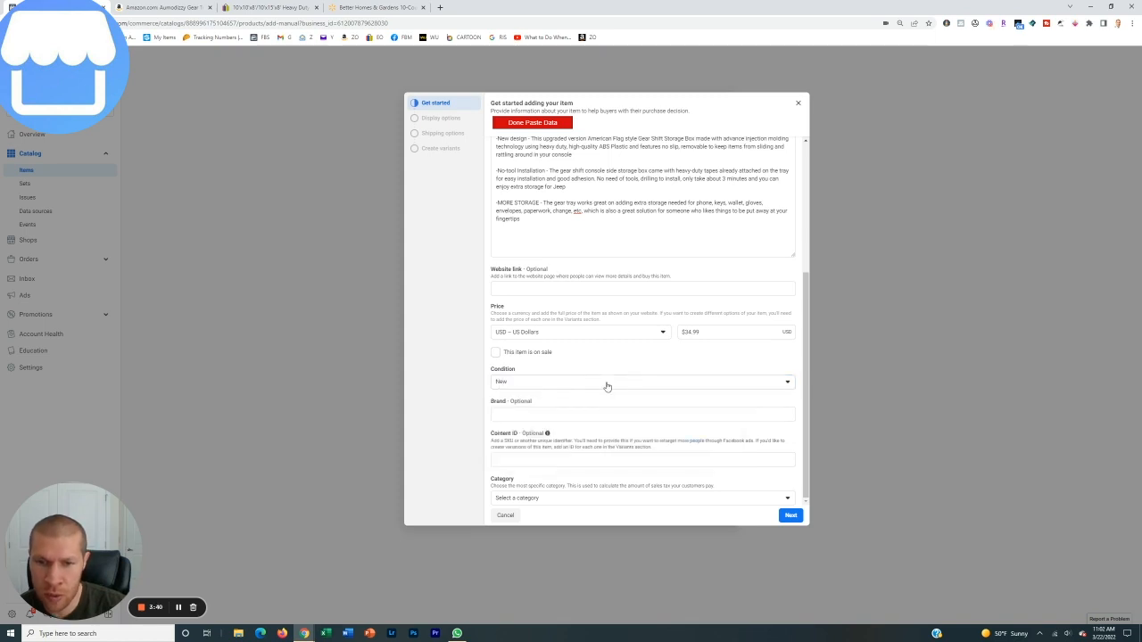
Search the categories for "car", assign Auto Parts & Accessories > Car Parts & Accessories, and continue to the display options
left_click(625, 498)
type("car")
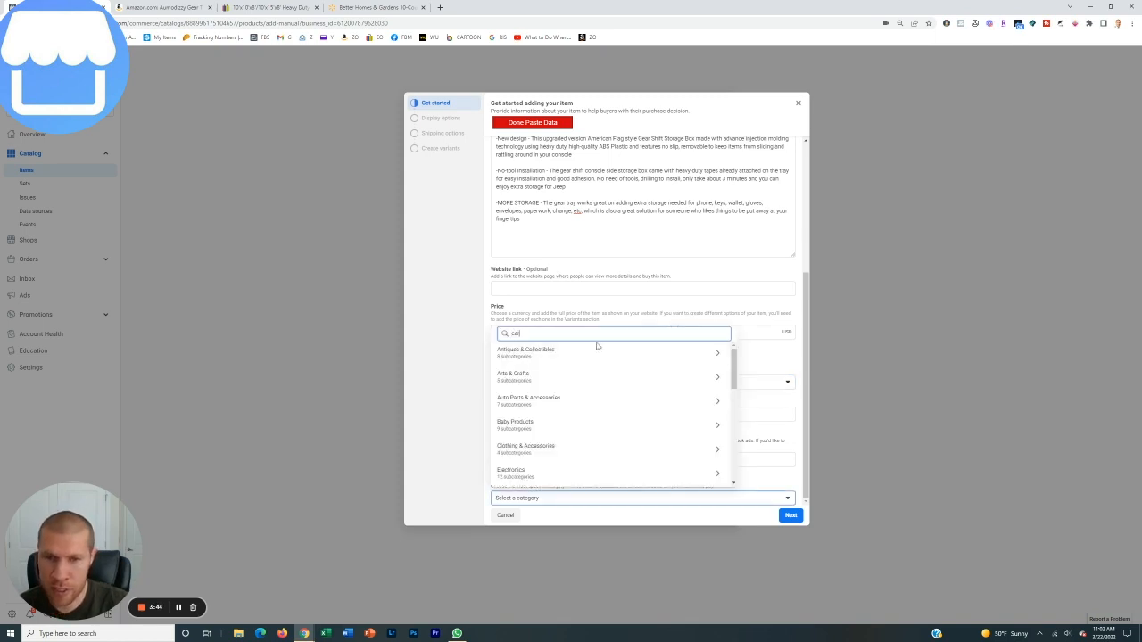
left_click(556, 358)
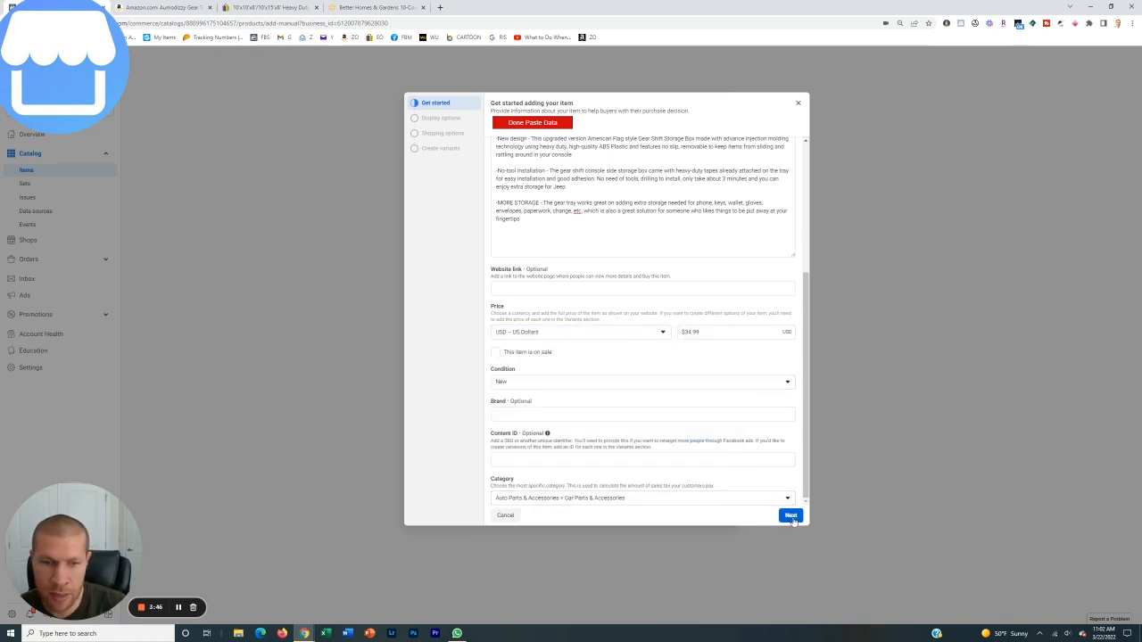
left_click(791, 516)
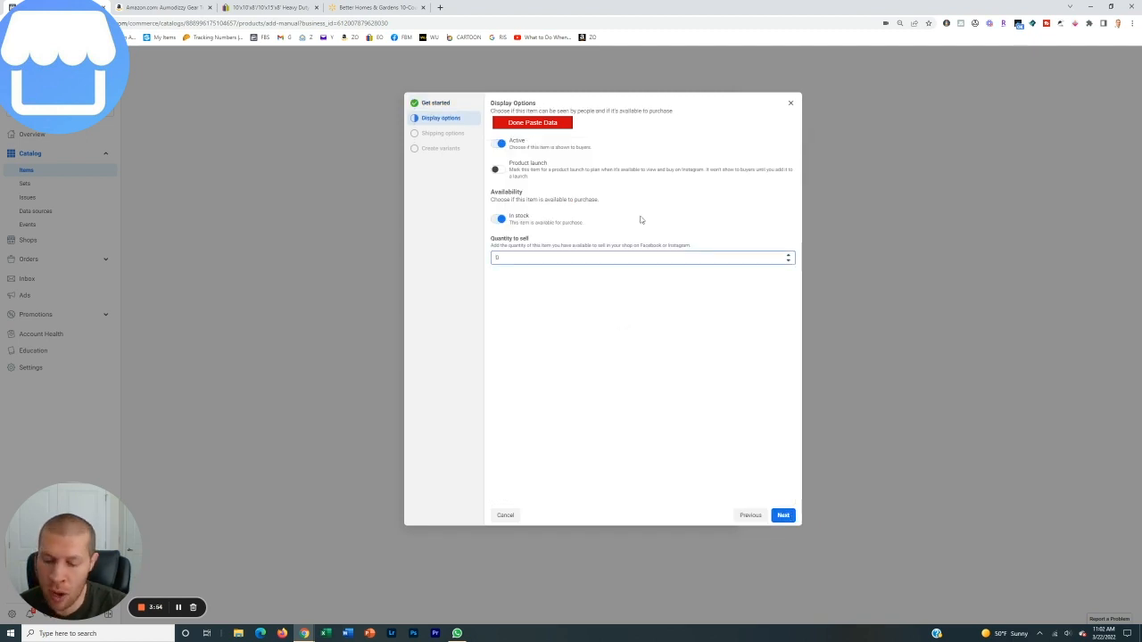
Set the quantity to sell to 50 and finish adding the item with standard shipping and no variants
type("5")
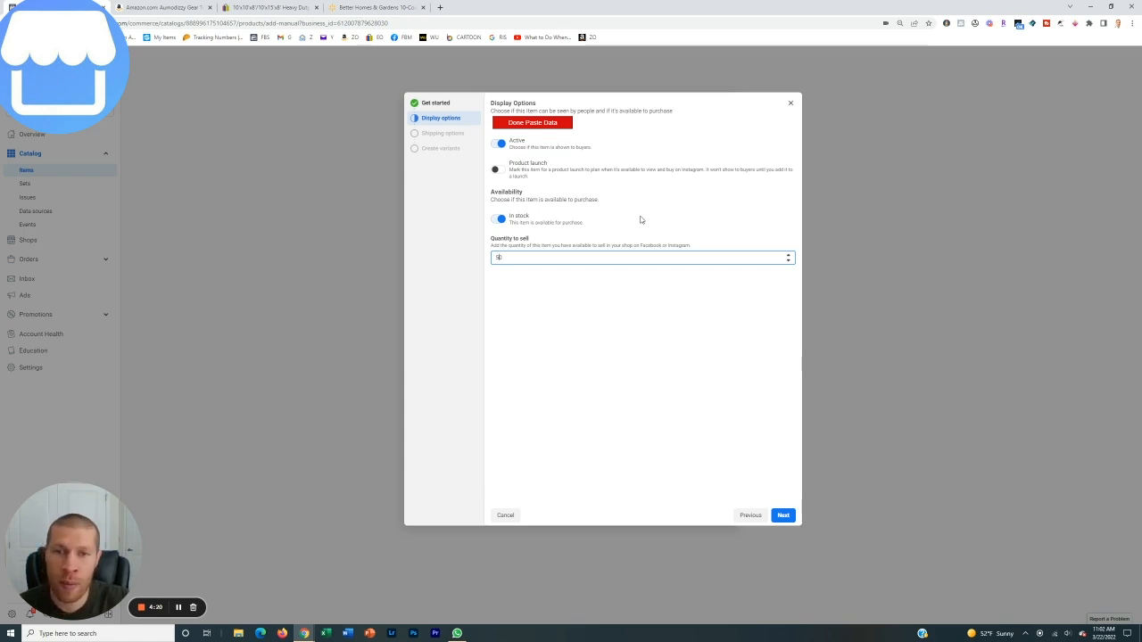
left_click(664, 335)
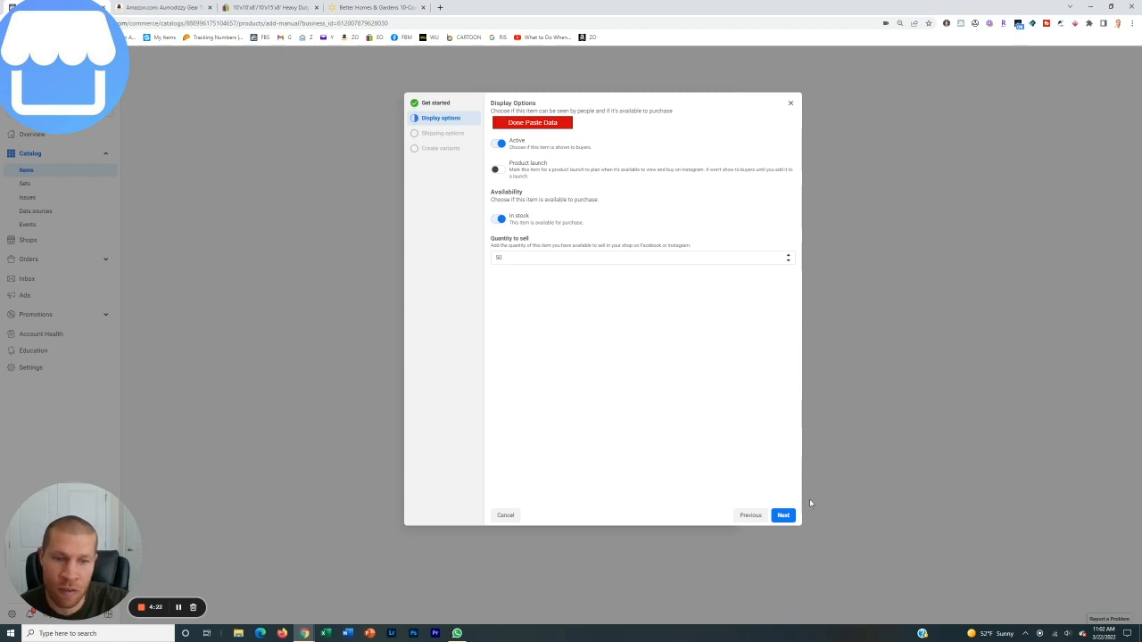
left_click(783, 515)
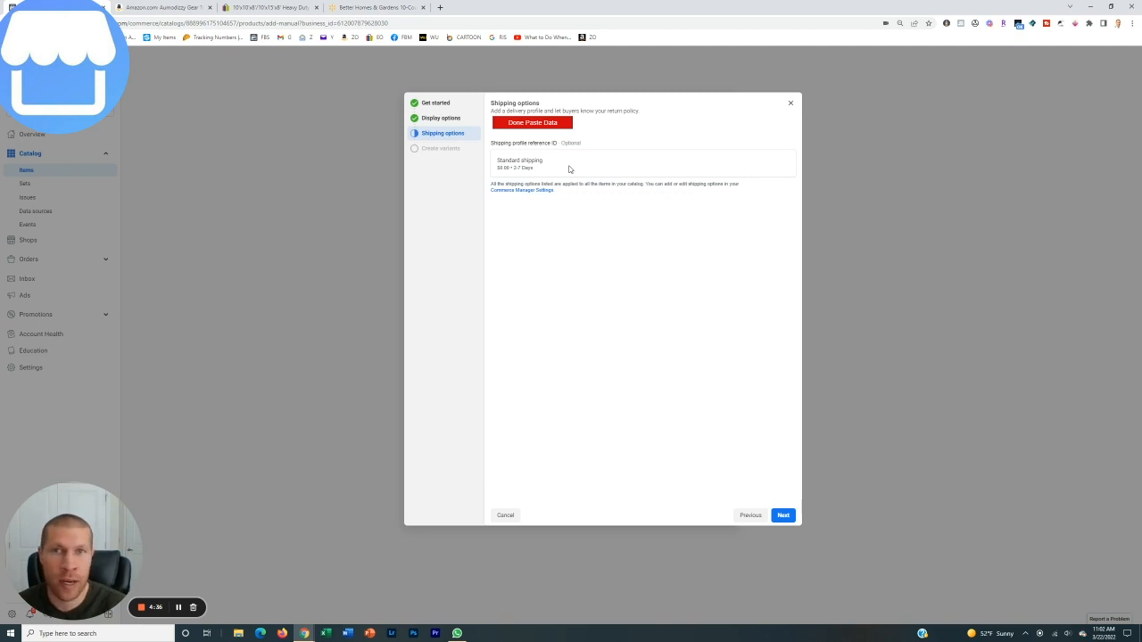
left_click(790, 516)
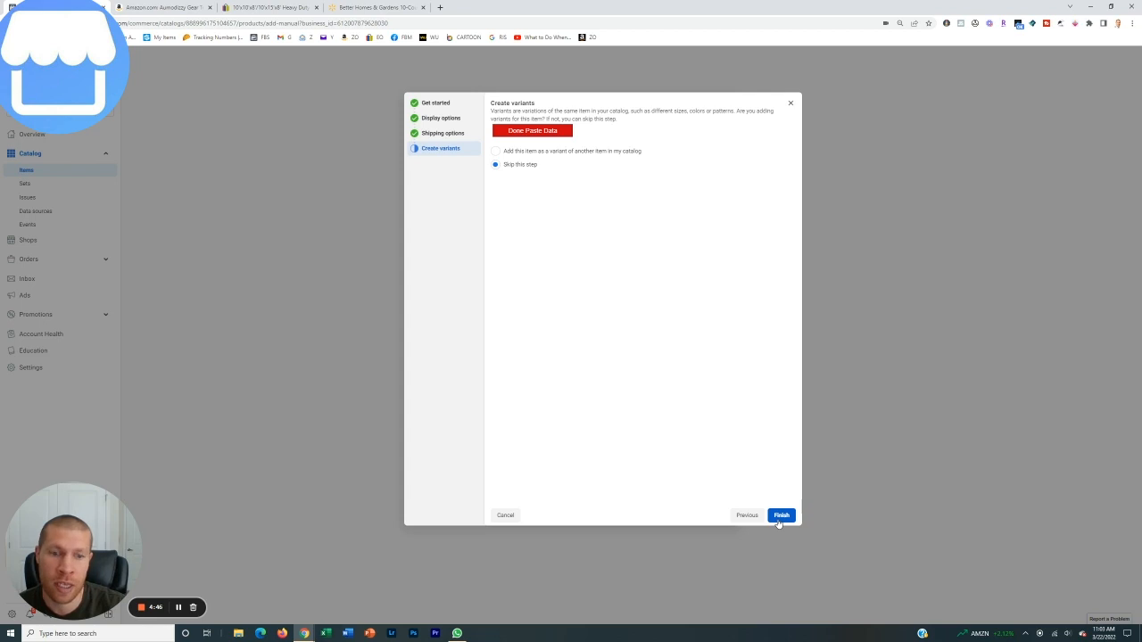
left_click(779, 521)
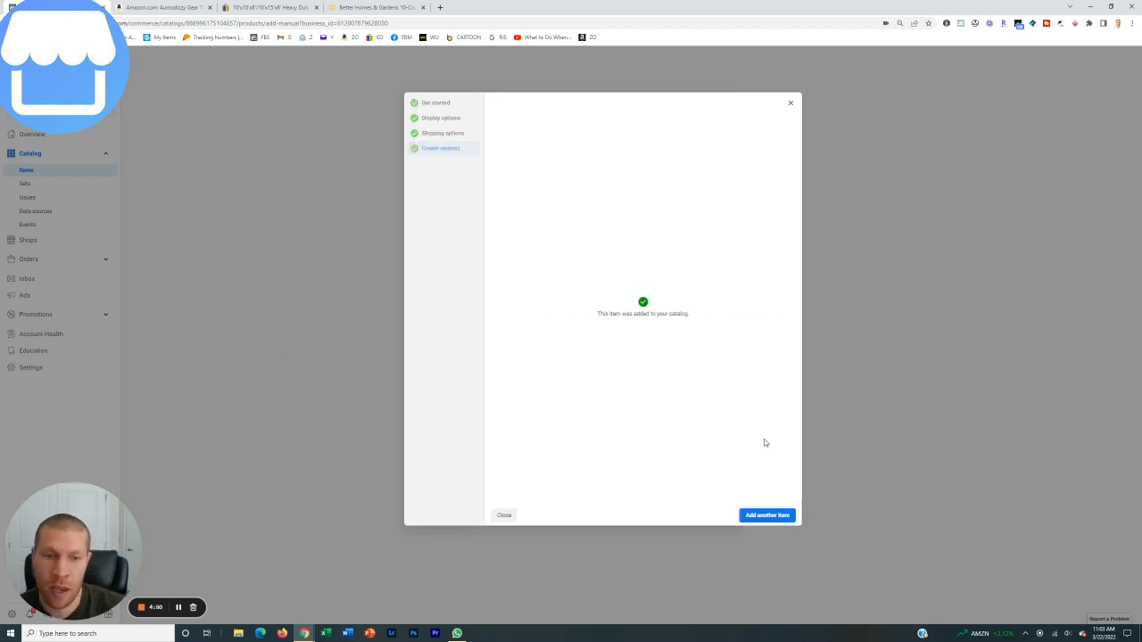
Start another catalog item, close the Amazon and Walmart pages, and copy the eBay carport shelter listing for Facebook shop
left_click(765, 516)
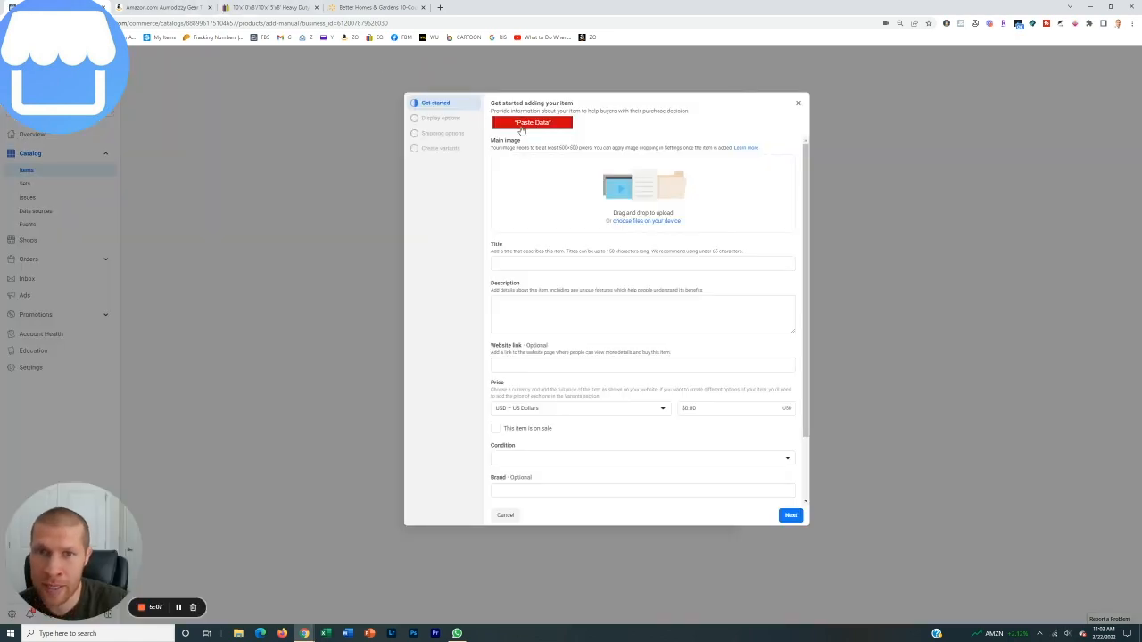
left_click(210, 7)
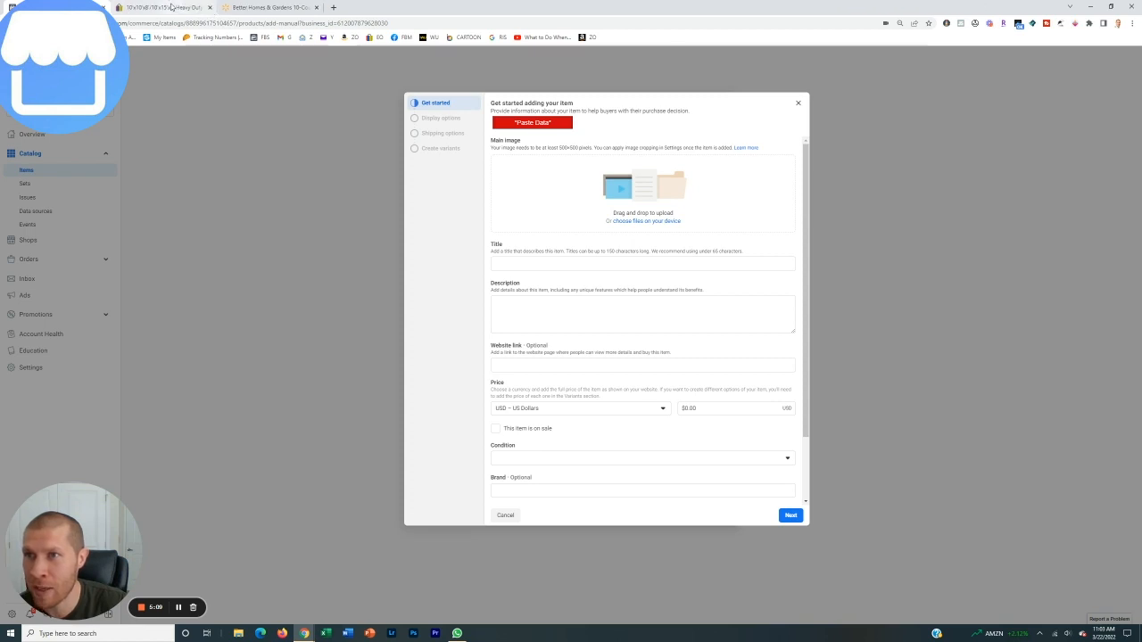
left_click(192, 8)
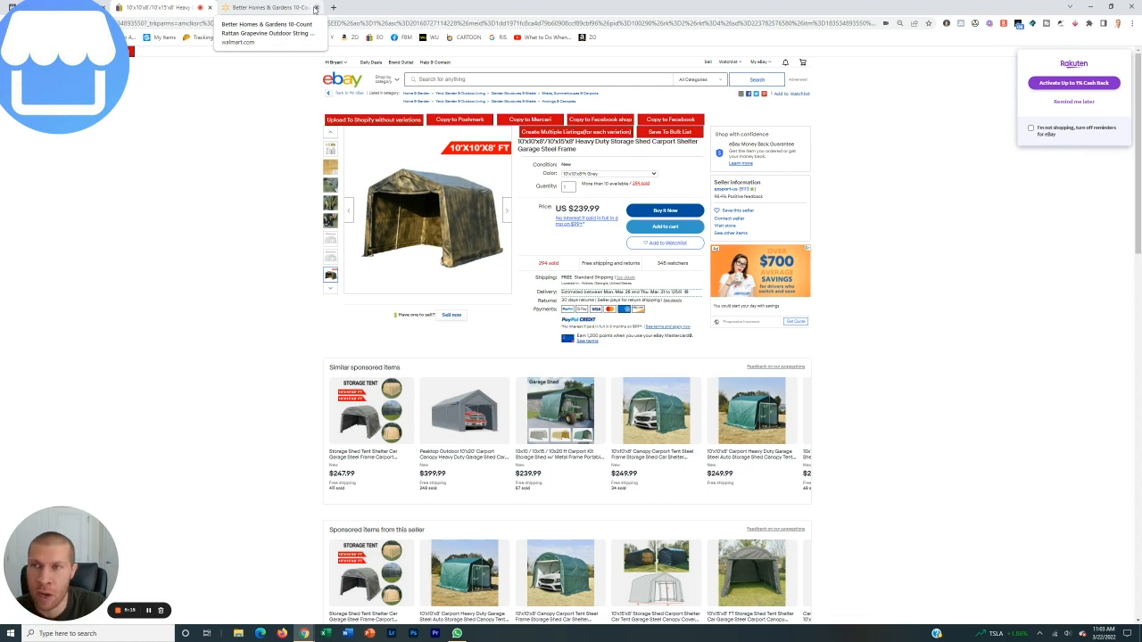
left_click(315, 7)
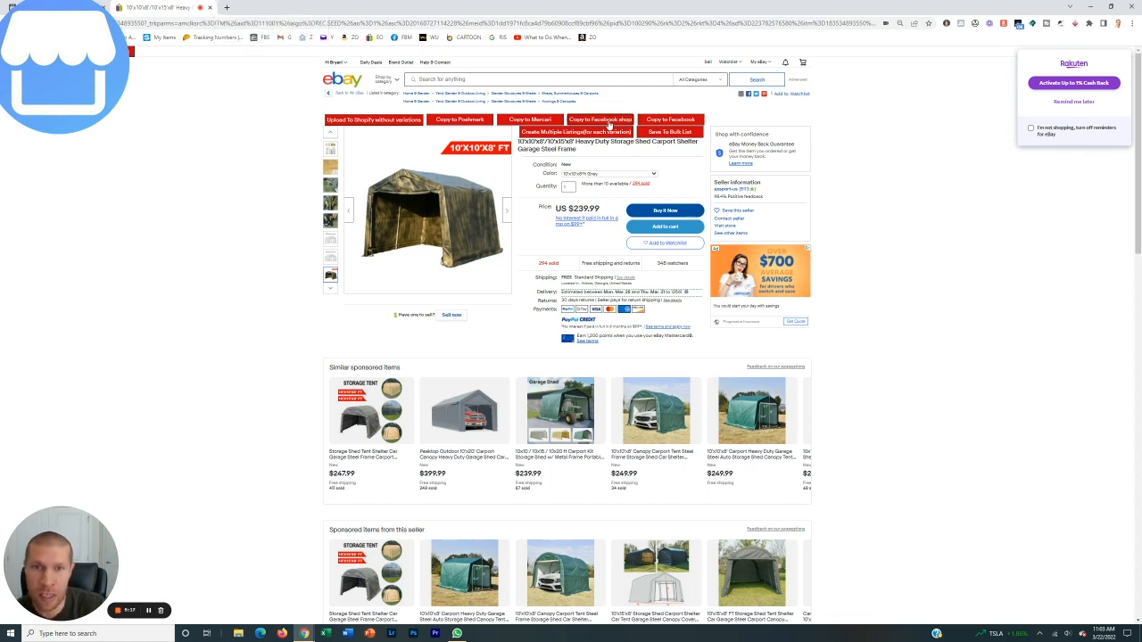
left_click(608, 124)
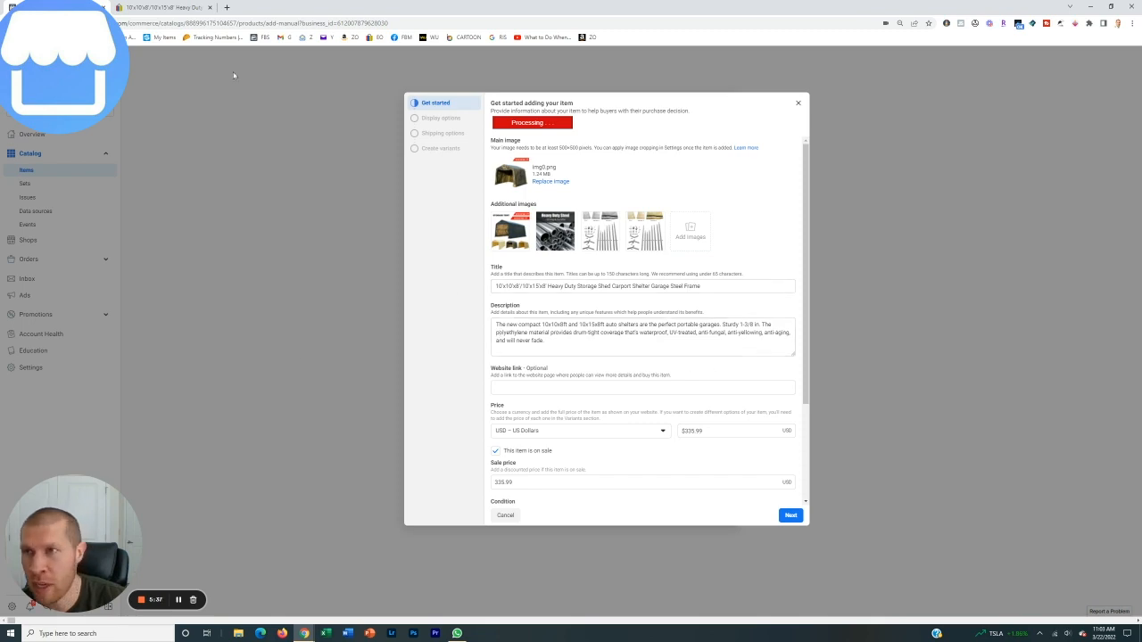
Copy the full description, features and specification text from the details section of the eBay carport shelter listing
left_click(172, 7)
scroll(500, 303, "down", 6)
scroll(500, 304, "down", 5)
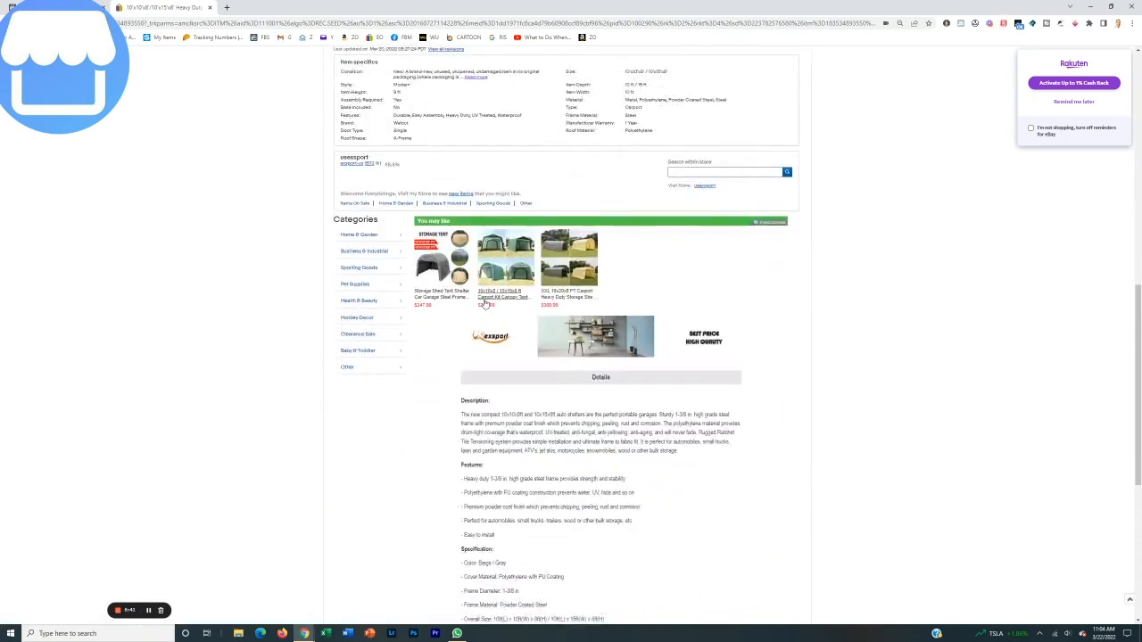
left_click_drag(461, 221, 566, 395)
right_click(530, 362)
left_click(535, 371)
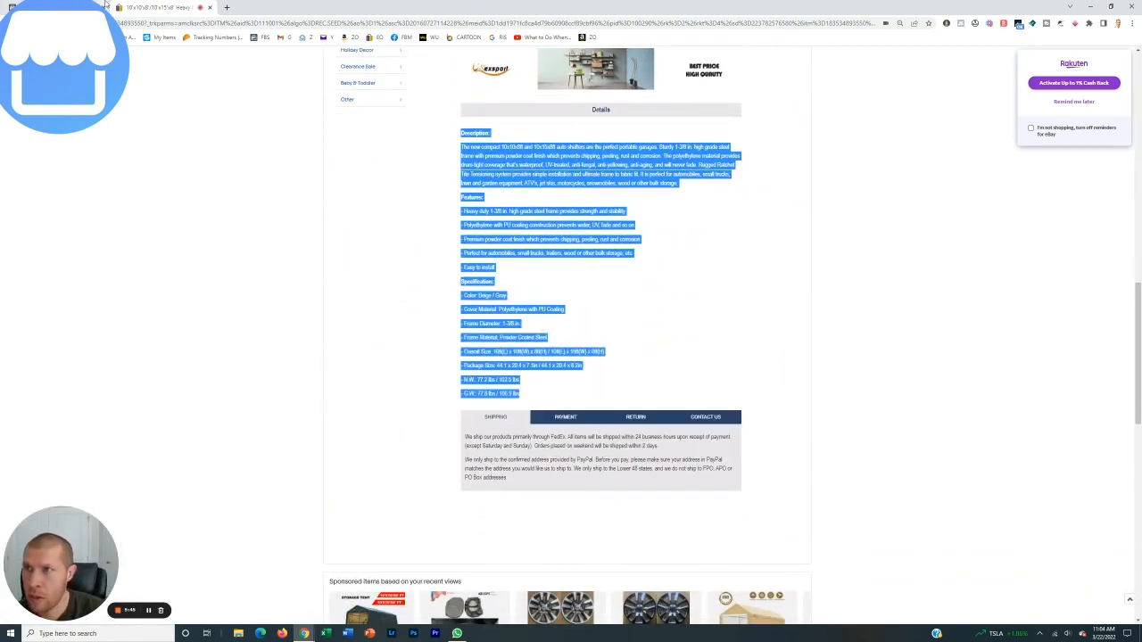
Append the copied listing details to the catalog item's description and enlarge the description box to show more text
left_click(88, 7)
left_click(560, 344)
key("ctrl+v")
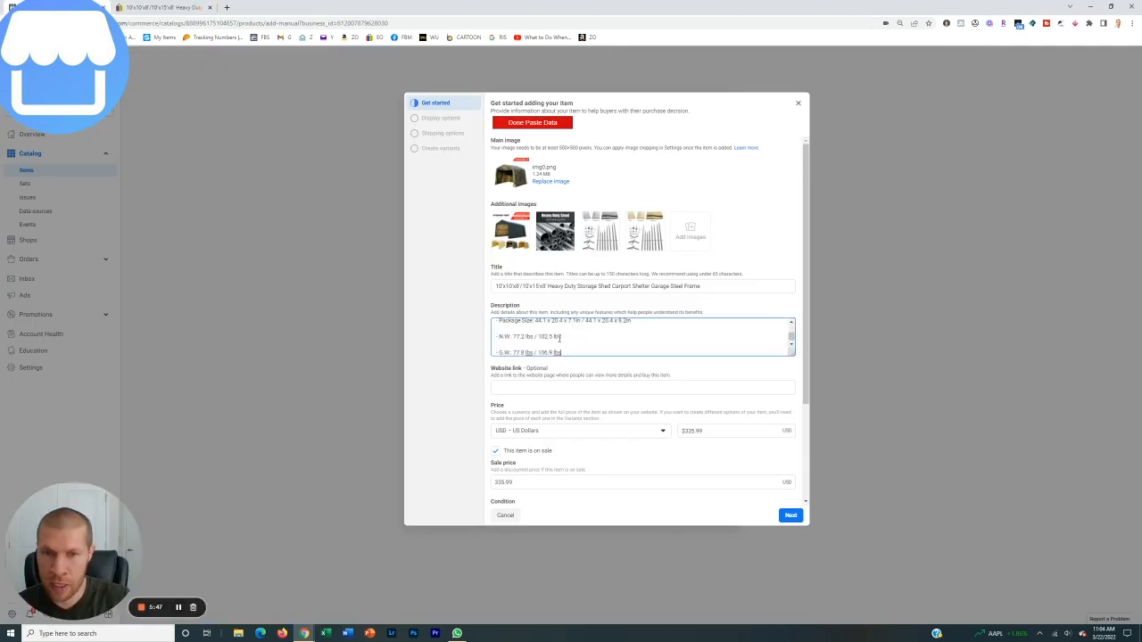
left_click_drag(792, 354, 792, 516)
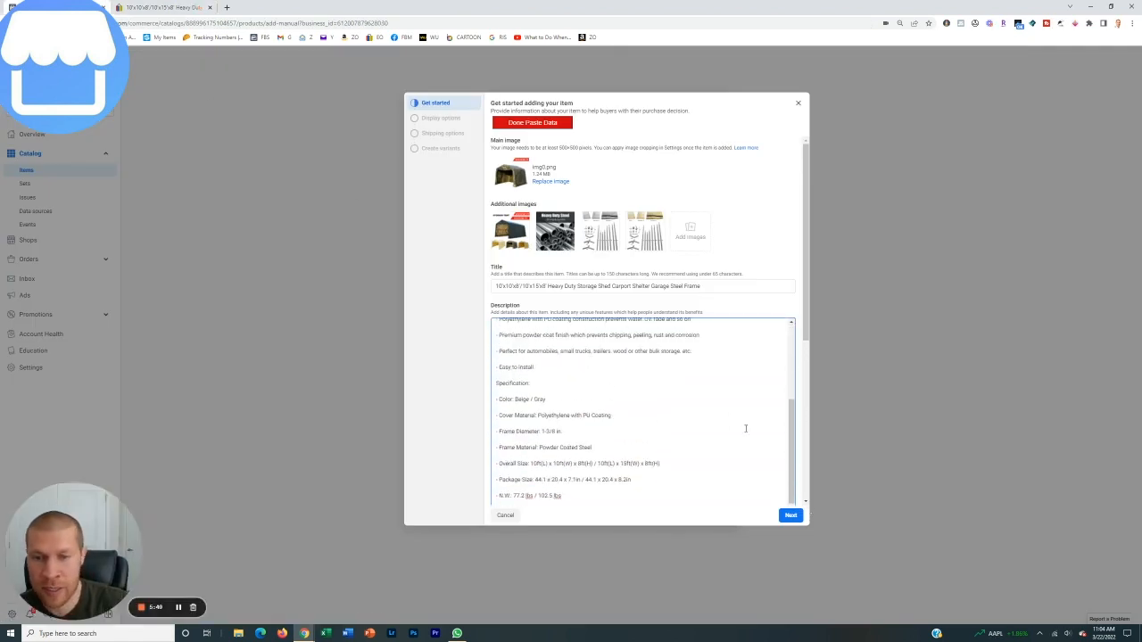
Review the item's expanded description from features to specifications, and check the title
scroll(695, 427, "up", 2)
scroll(691, 426, "down", 5)
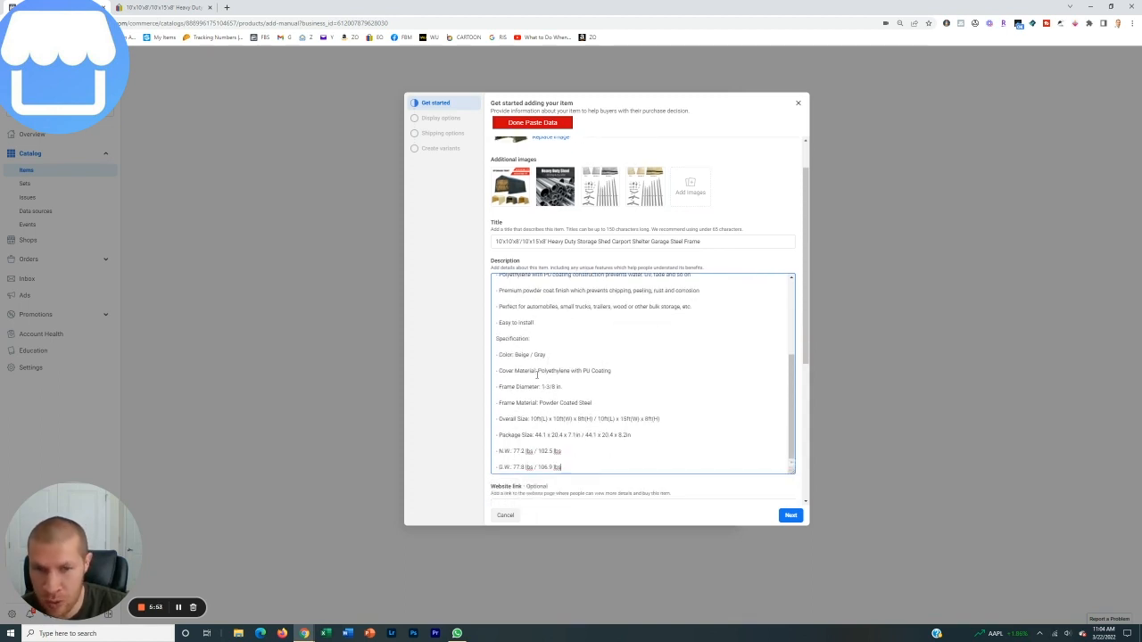
scroll(540, 384, "up", 4)
scroll(544, 392, "down", 2)
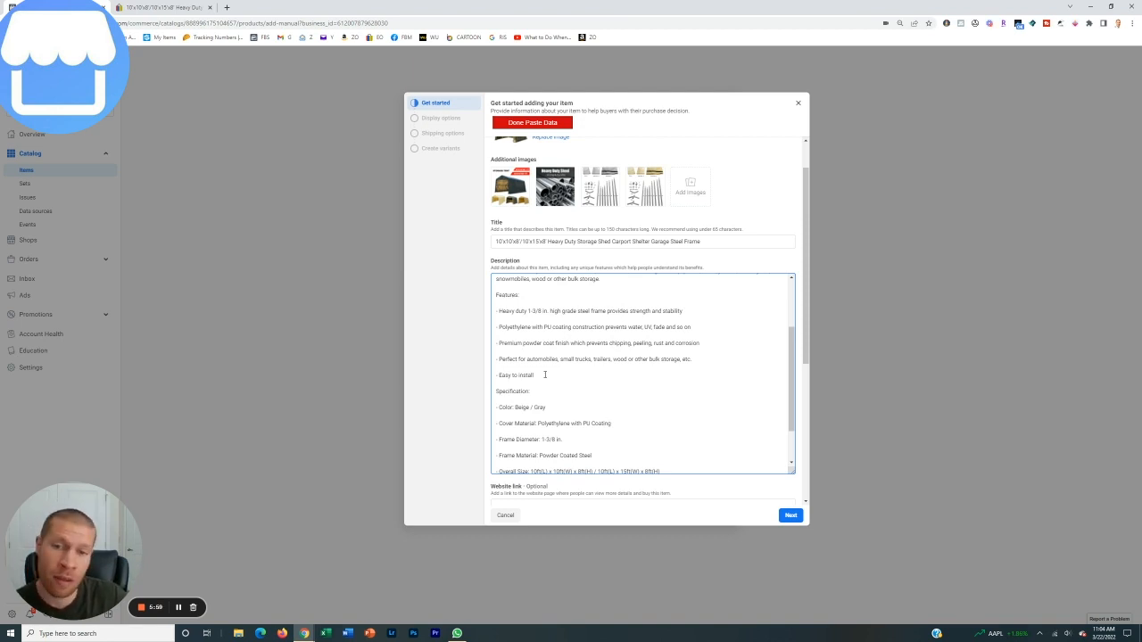
scroll(549, 367, "up", 6)
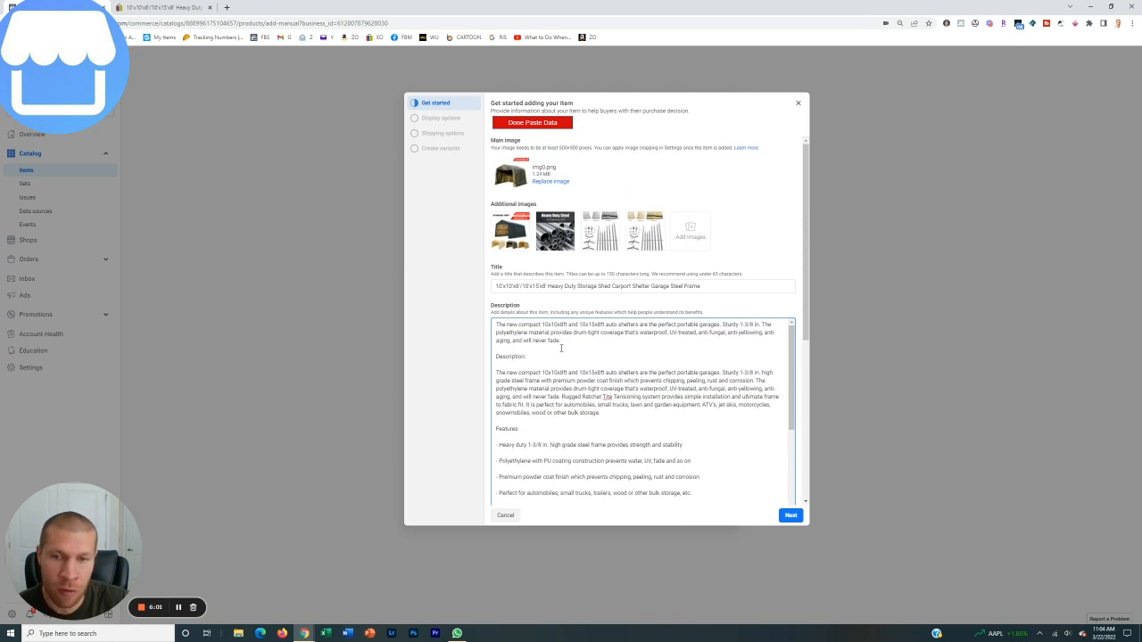
left_click(717, 289)
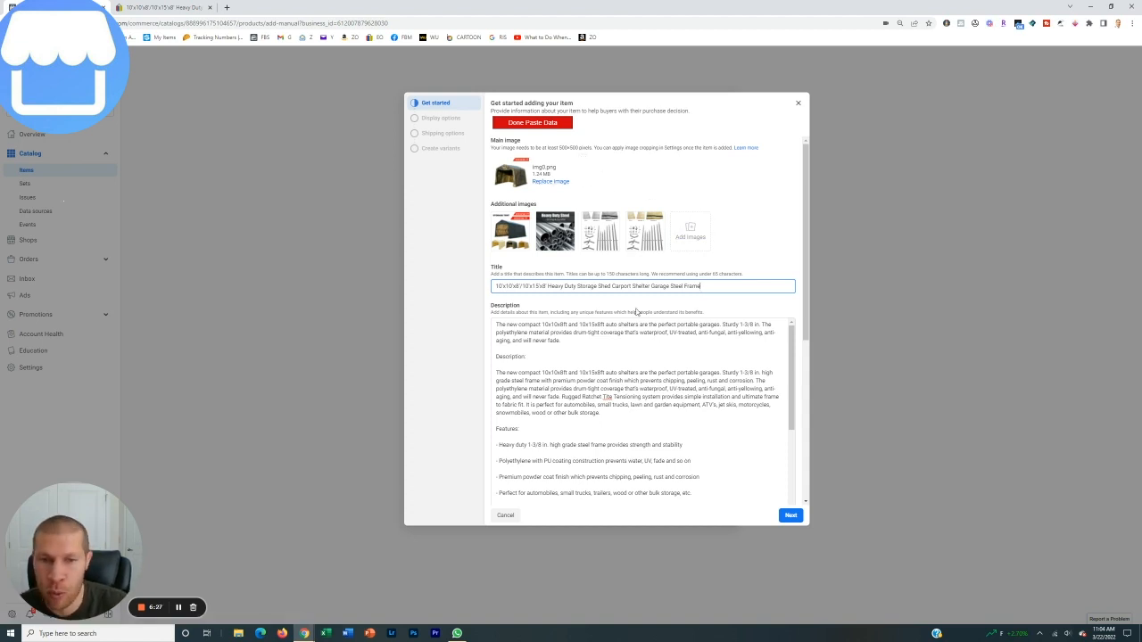
Take the carport shelter item off sale and set its condition to New
scroll(643, 344, "down", 1)
scroll(643, 344, "down", 5)
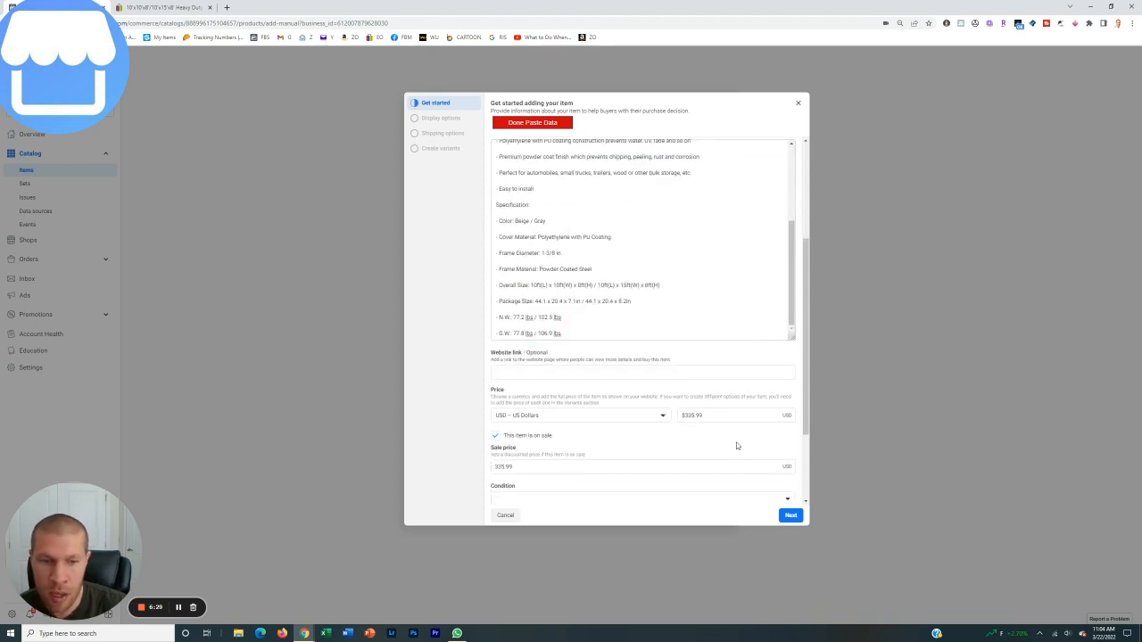
scroll(672, 348, "down", 2)
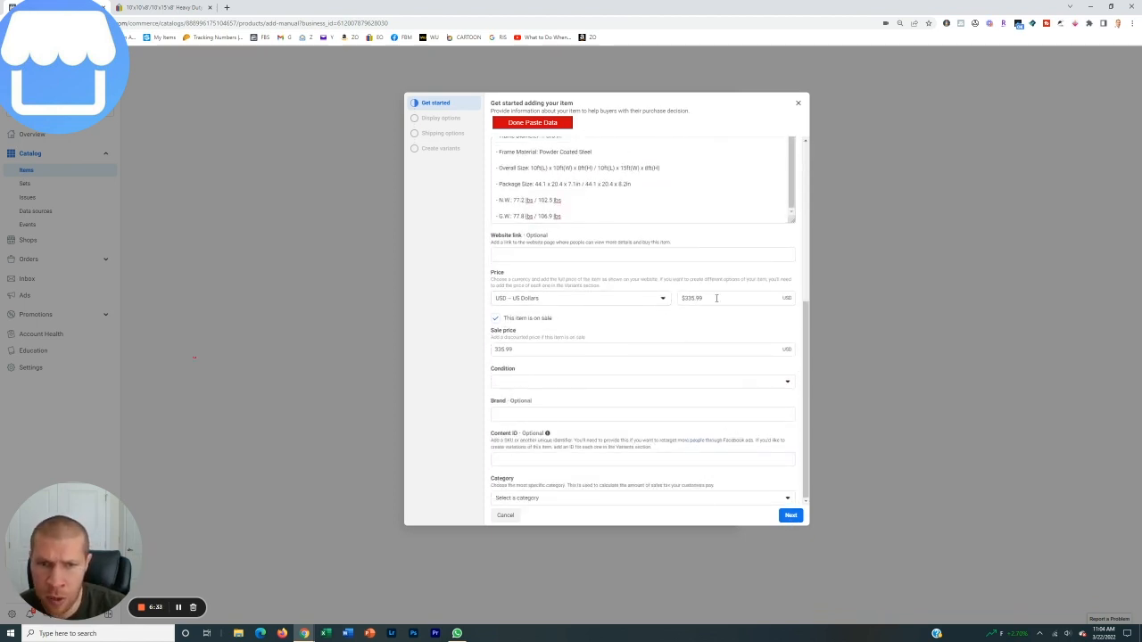
left_click(526, 318)
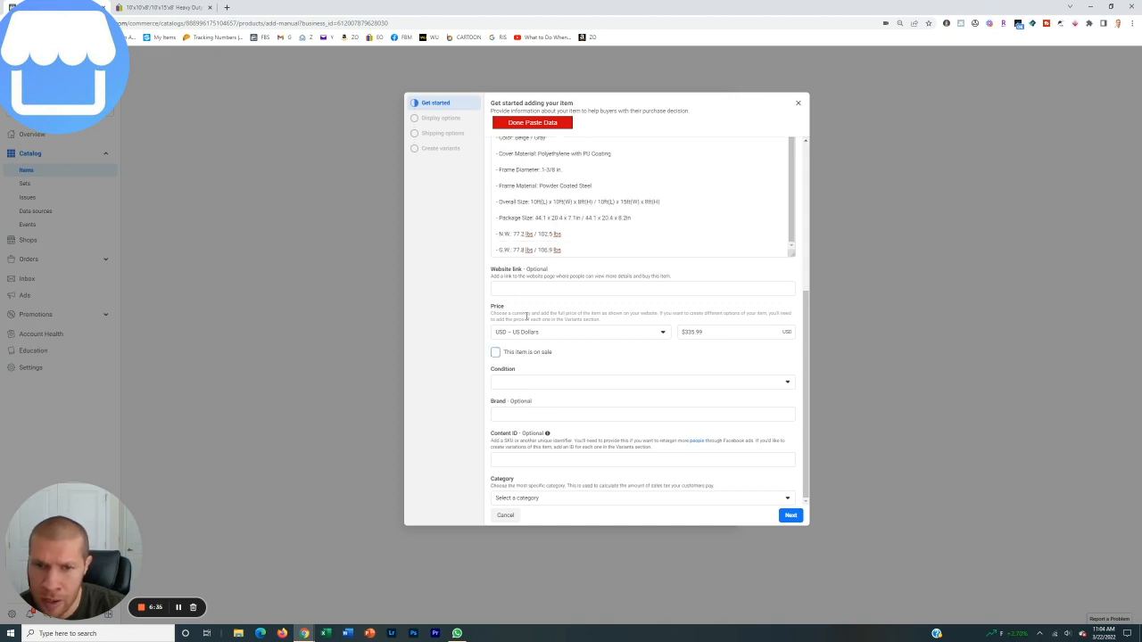
left_click(579, 382)
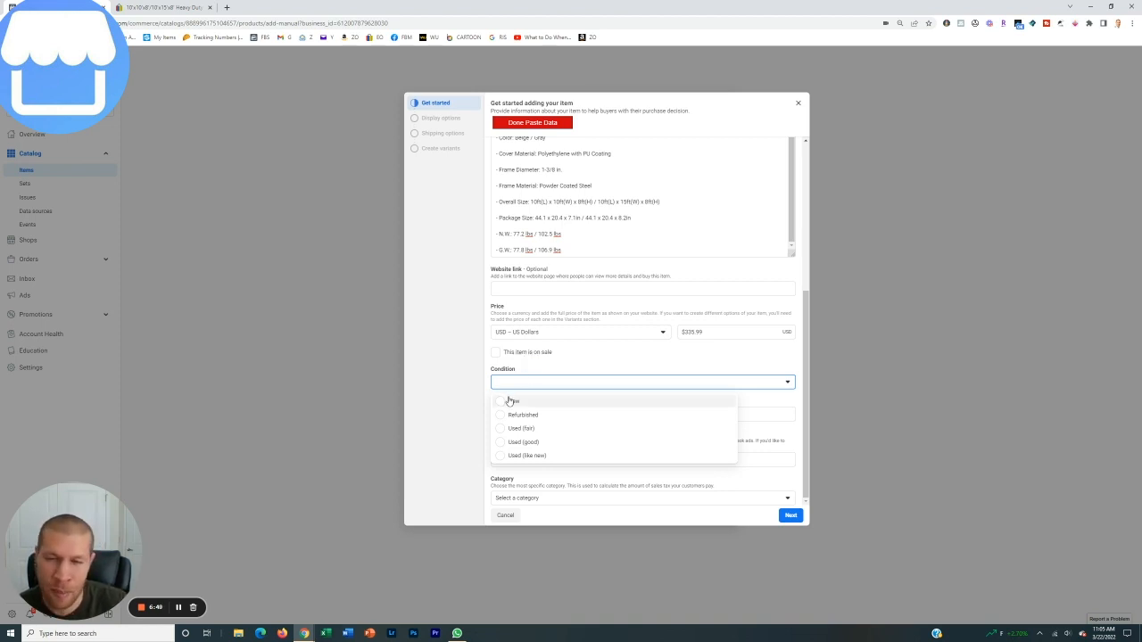
left_click(510, 402)
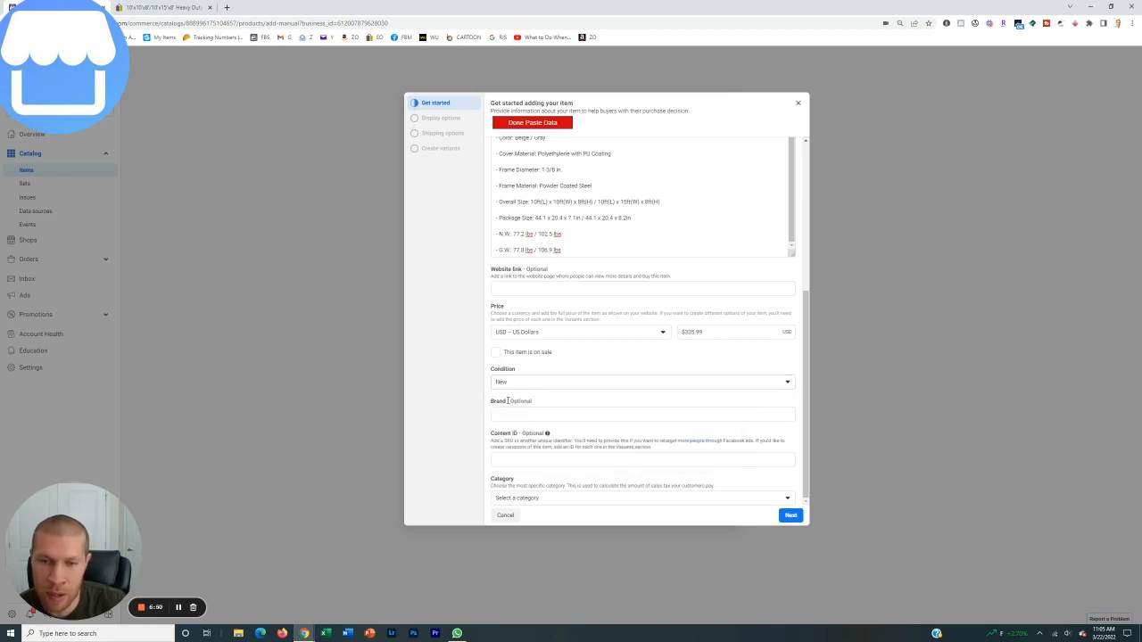
Search the categories for "tent", assign Hydroponics & Seed Starting > Tents, Tarps & Shelves, and continue to the display options
left_click(559, 498)
type("tent")
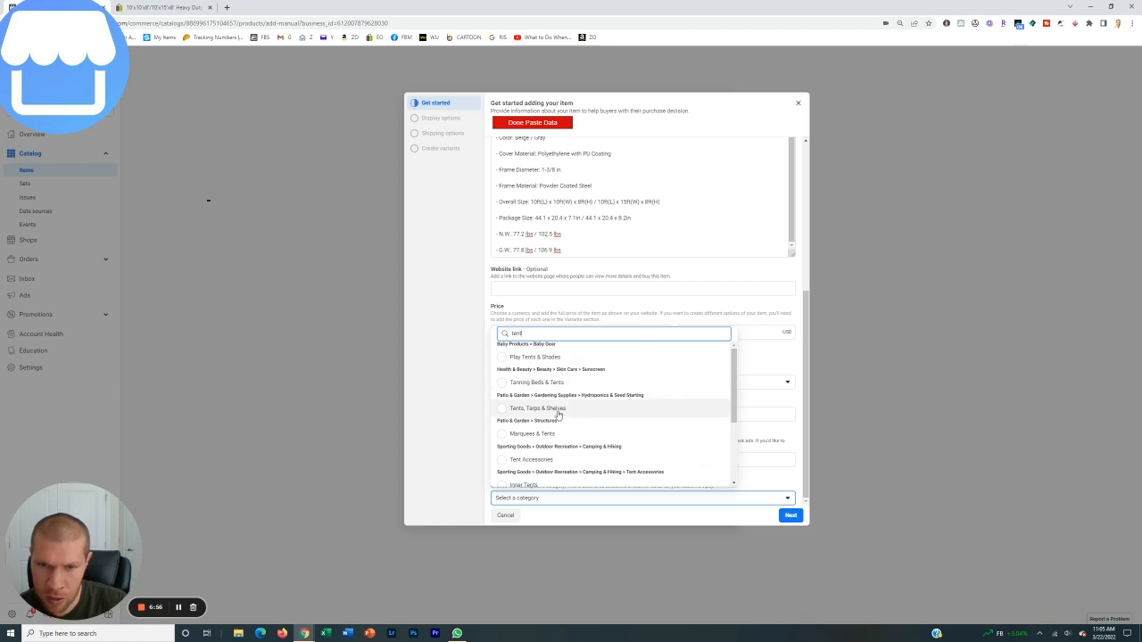
left_click(558, 409)
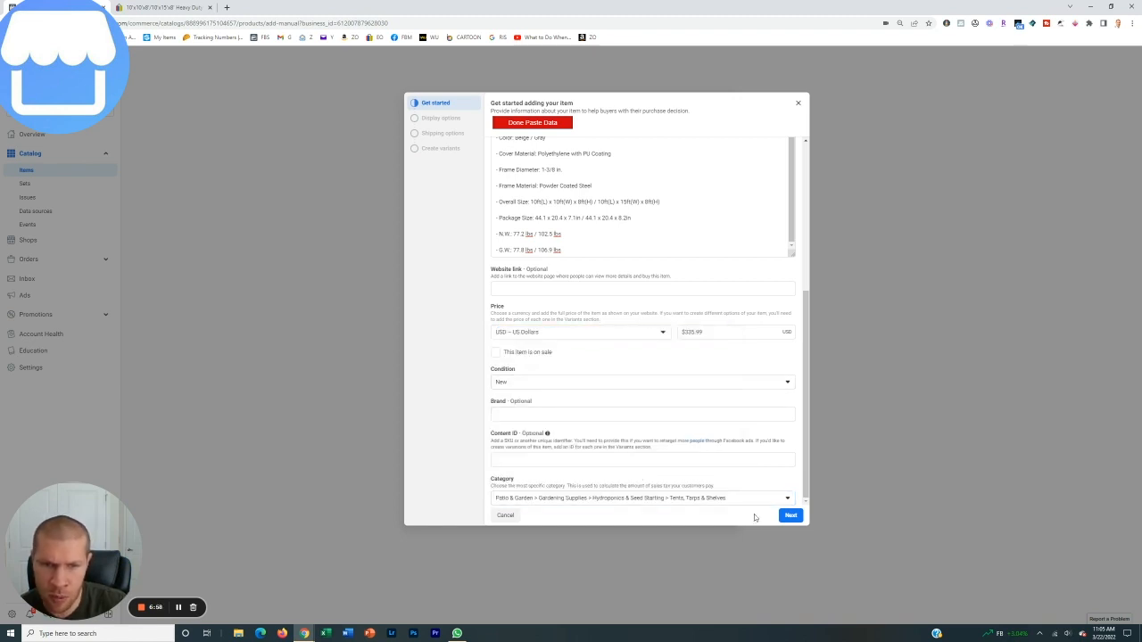
left_click(790, 516)
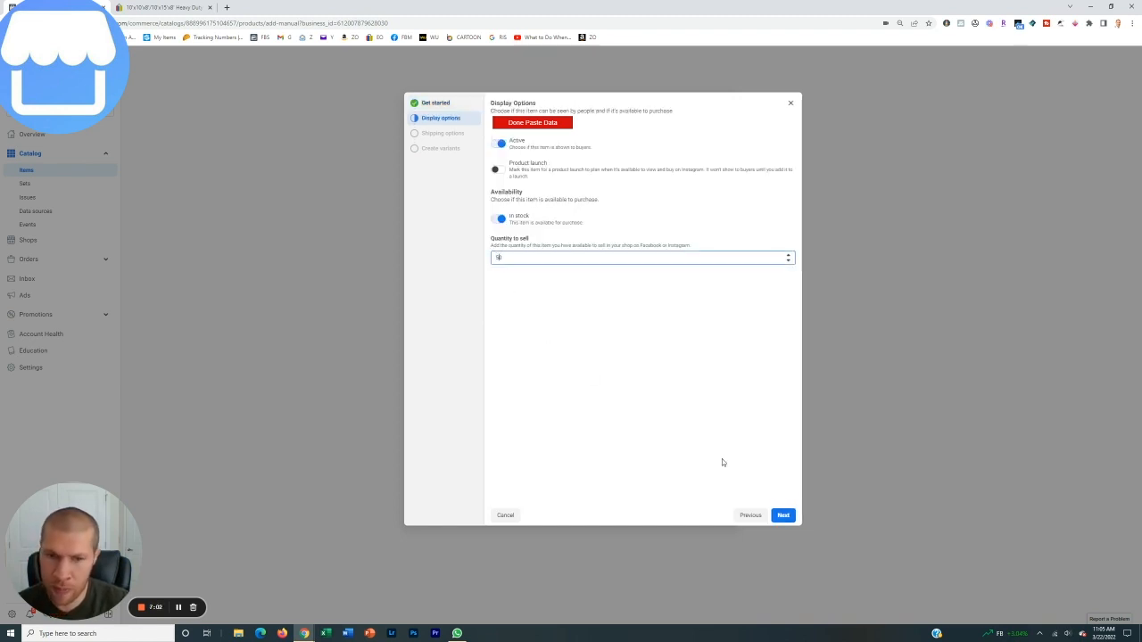
Finish adding the item with a quantity to sell of 50, the preset shipping options and no variants
left_click(787, 517)
left_click(786, 516)
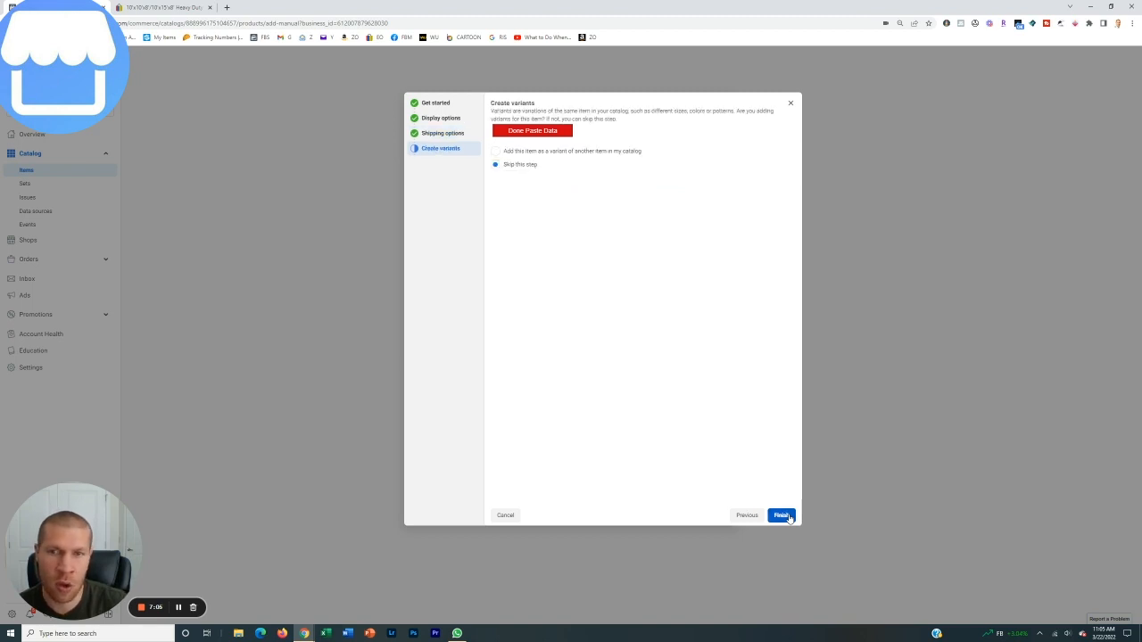
left_click(782, 516)
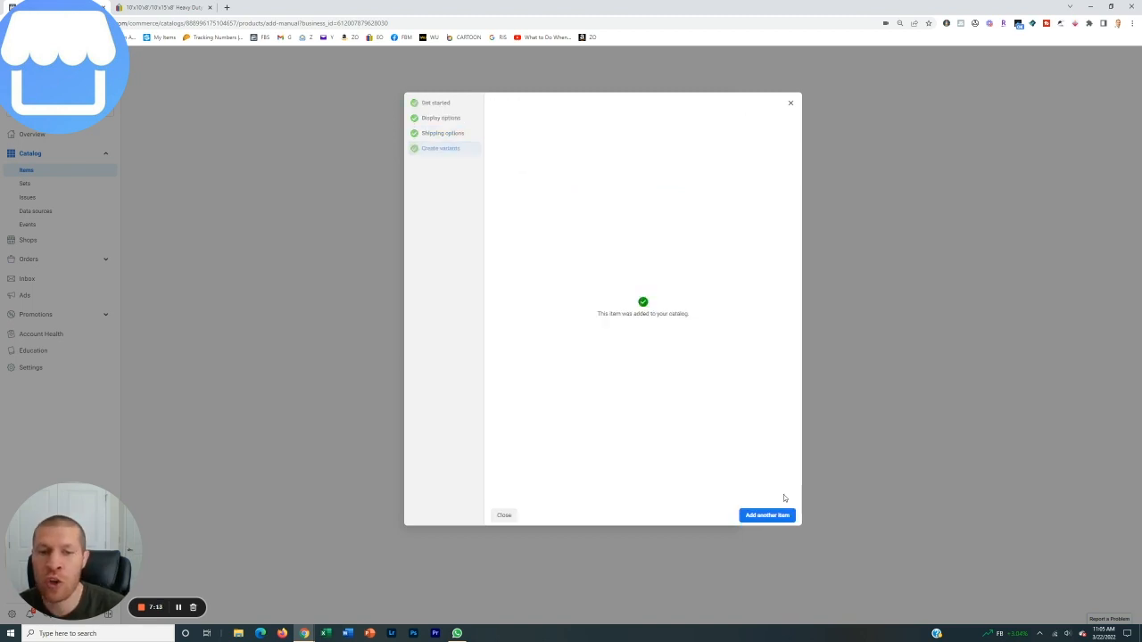